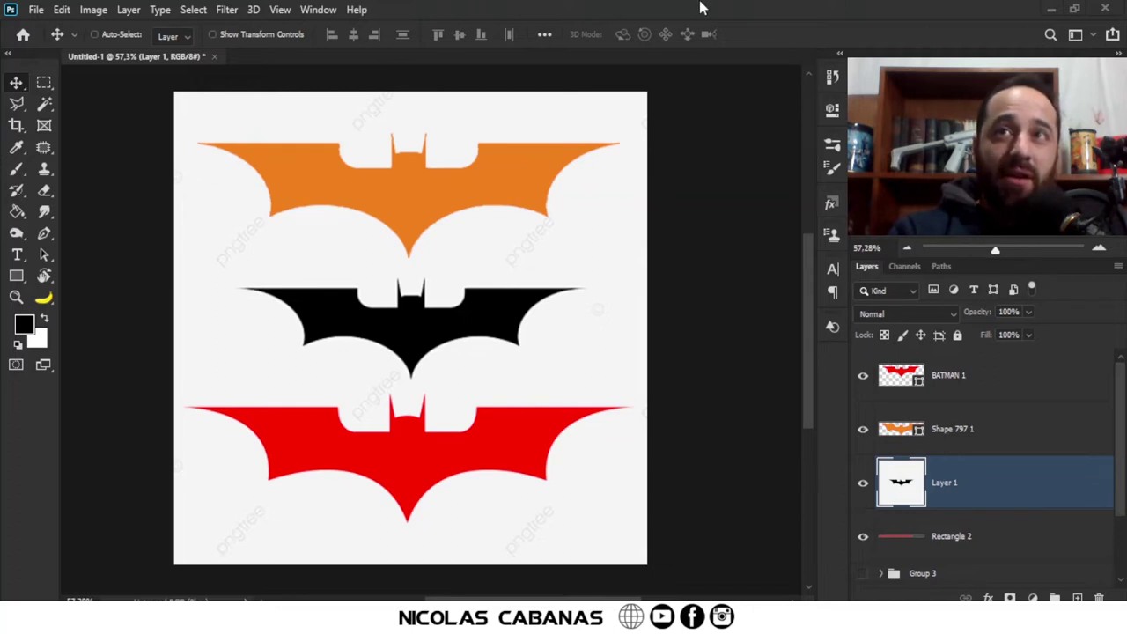
Examine the edge quality of the orange, black and red bat logos up close.
{"action": "key", "text": "z"}
{"action": "left_click_drag", "start_coordinate": [455, 136], "coordinate": [568, 141]}
{"action": "left_click_drag", "start_coordinate": [428, 265], "coordinate": [611, 254]}
{"action": "left_click_drag", "start_coordinate": [365, 282], "coordinate": [299, 221]}
{"action": "left_click_drag", "start_coordinate": [697, 330], "coordinate": [430, 325]}
{"action": "left_click_drag", "start_coordinate": [403, 283], "coordinate": [450, 219]}
{"action": "left_click_drag", "start_coordinate": [426, 502], "coordinate": [501, 367]}
{"action": "left_click_drag", "start_coordinate": [435, 339], "coordinate": [454, 551]}
{"action": "left_click_drag", "start_coordinate": [444, 386], "coordinate": [512, 400]}
{"action": "left_click_drag", "start_coordinate": [561, 356], "coordinate": [499, 357]}
{"action": "left_click_drag", "start_coordinate": [554, 323], "coordinate": [498, 288]}
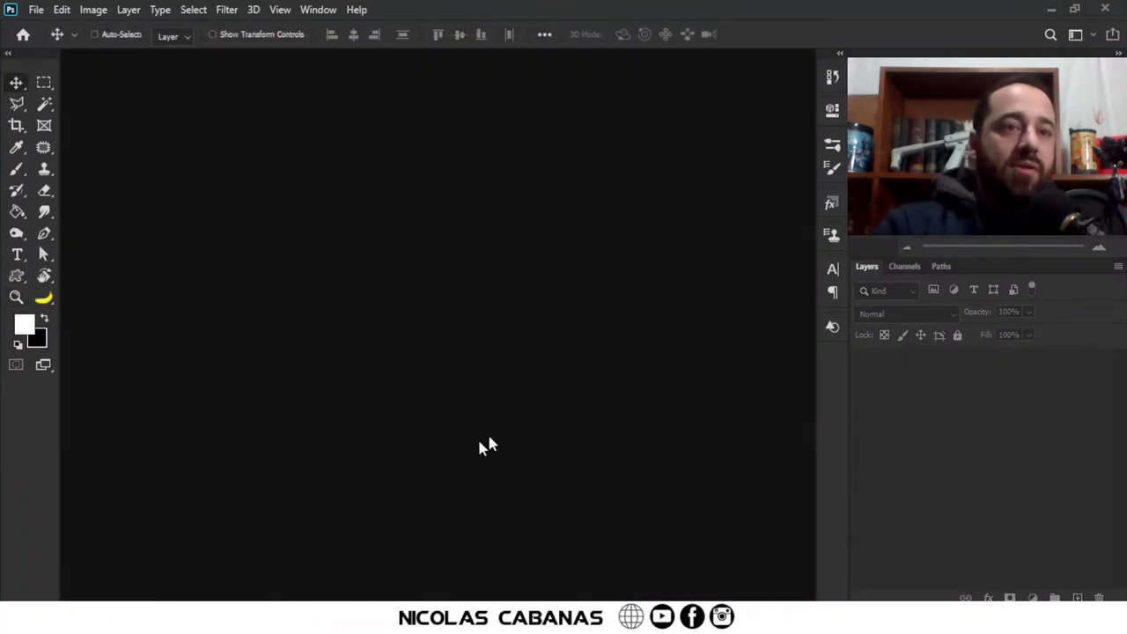
Switch to the browser, search Google for "logo de batman" and preview the black bat logo image from Pngtree.
{"action": "key", "text": "alt+Tab"}
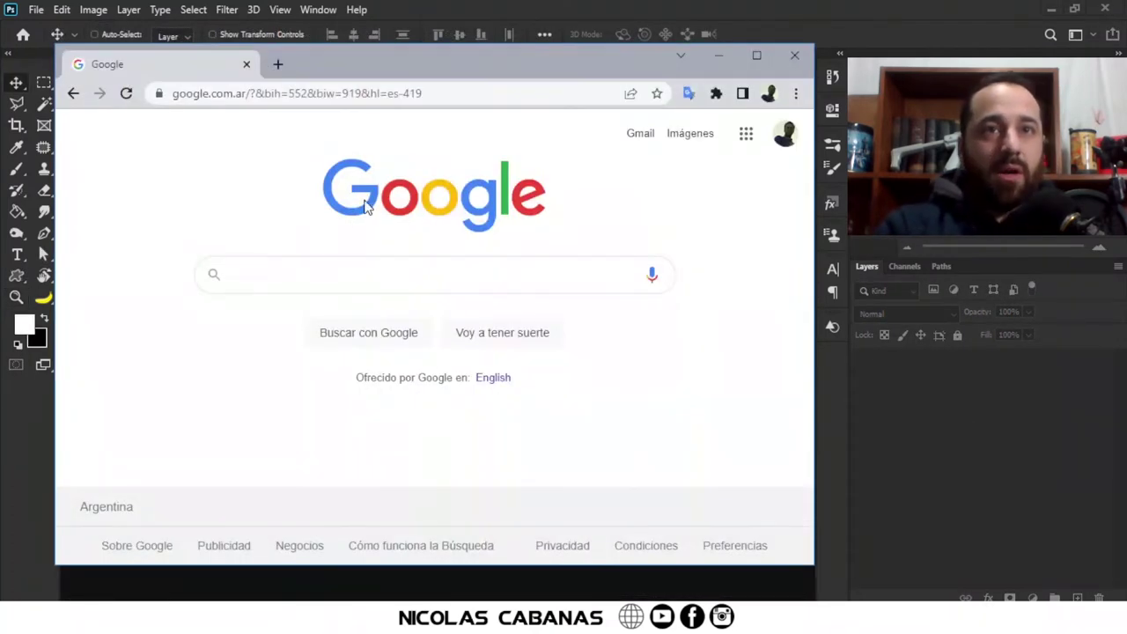
{"action": "type", "text": "logo de batman"}
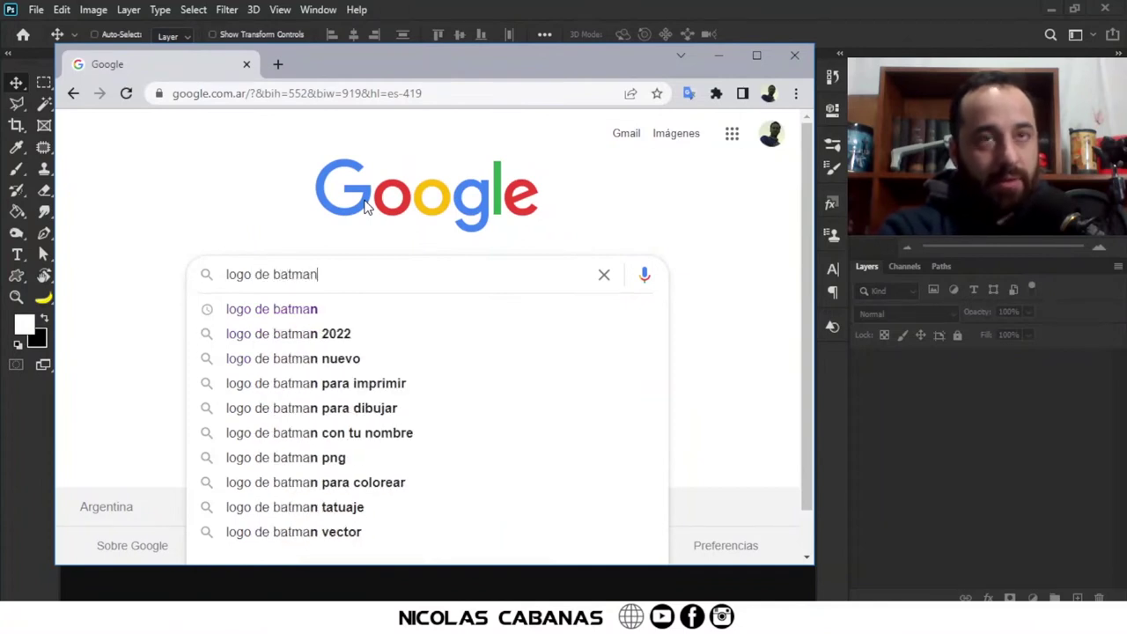
{"action": "key", "text": "Return"}
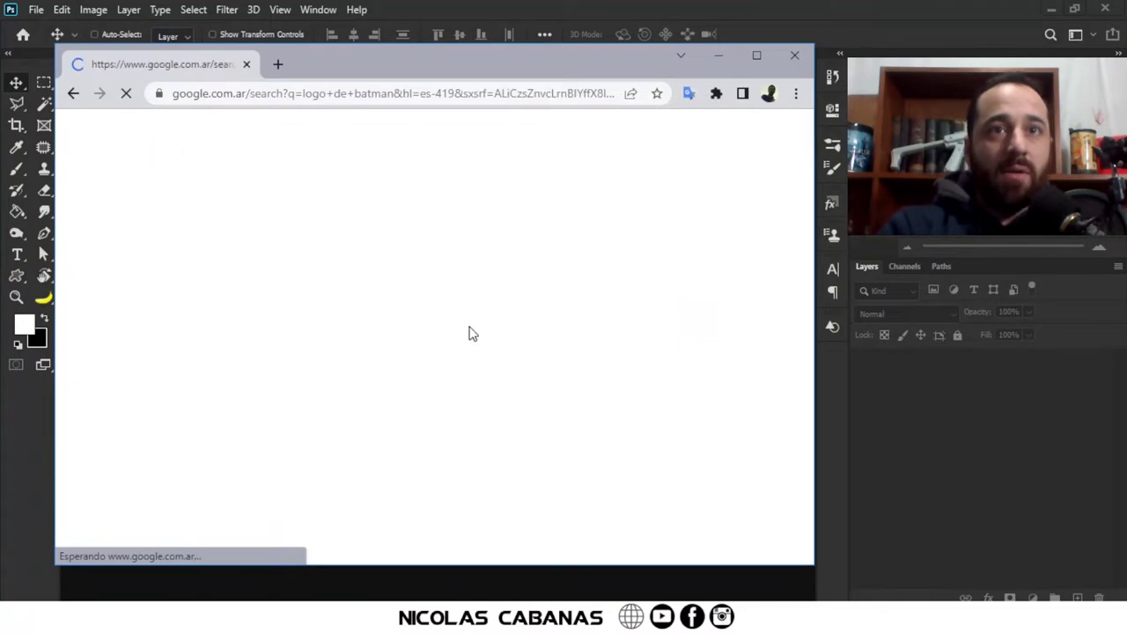
{"action": "scroll", "coordinate": [466, 361], "scroll_direction": "down", "scroll_amount": 4}
{"action": "scroll", "coordinate": [466, 371], "scroll_direction": "down", "scroll_amount": 4}
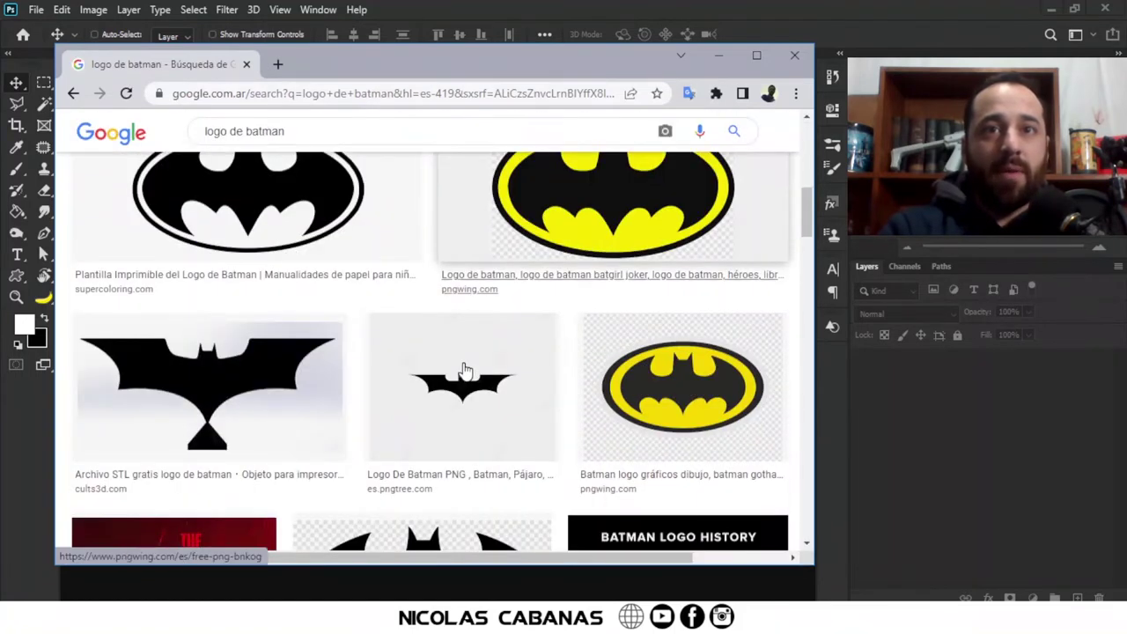
{"action": "left_click", "coordinate": [460, 396]}
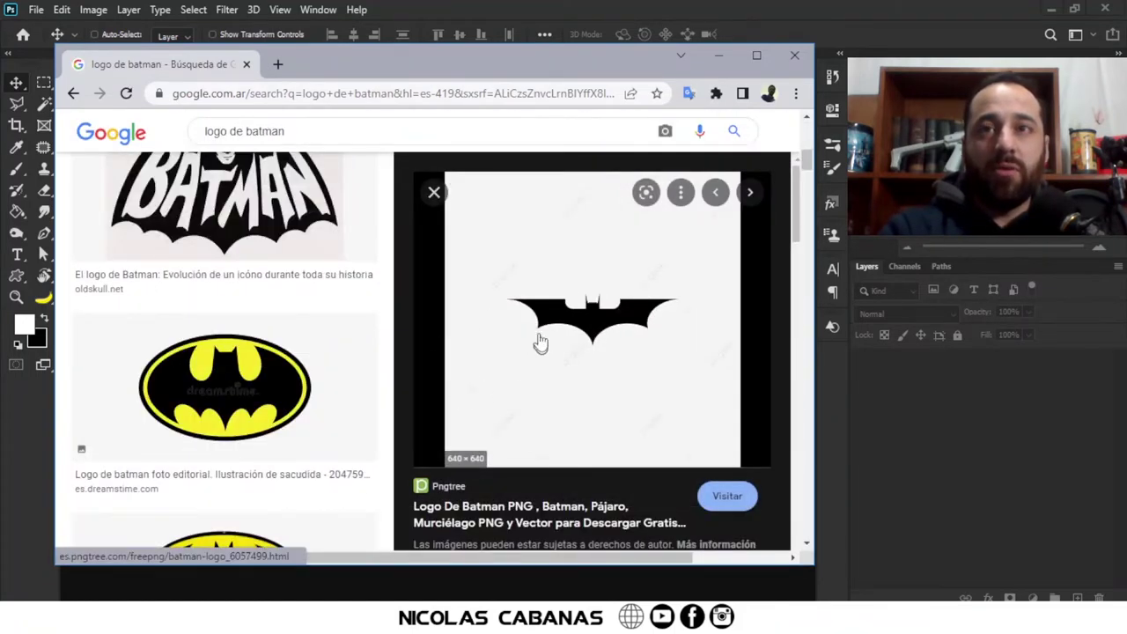
Open the black bat logo in its own browser tab and copy the image to the clipboard.
{"action": "right_click", "coordinate": [574, 315]}
{"action": "left_click", "coordinate": [656, 420]}
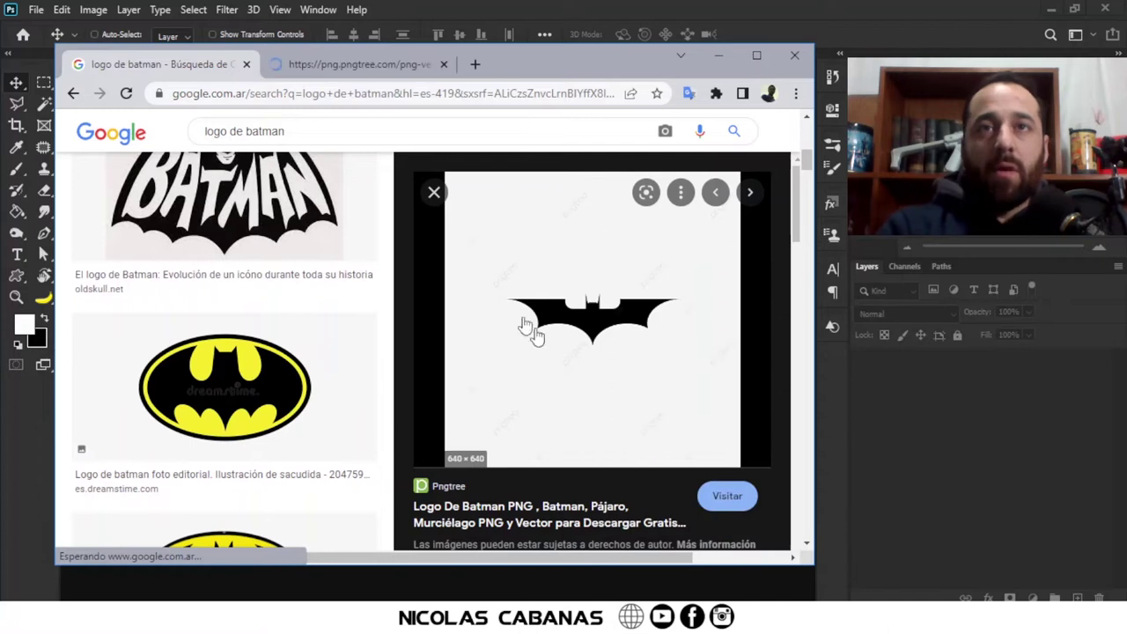
{"action": "left_click", "coordinate": [328, 70]}
{"action": "left_click", "coordinate": [399, 295]}
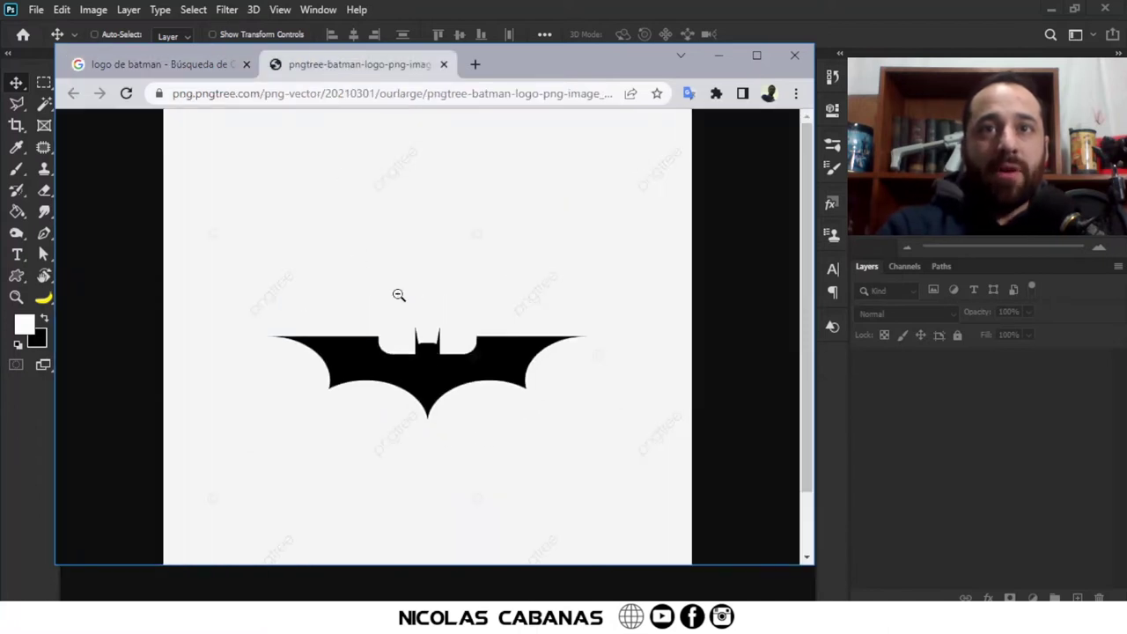
{"action": "scroll", "coordinate": [385, 349], "scroll_direction": "down", "scroll_amount": 1}
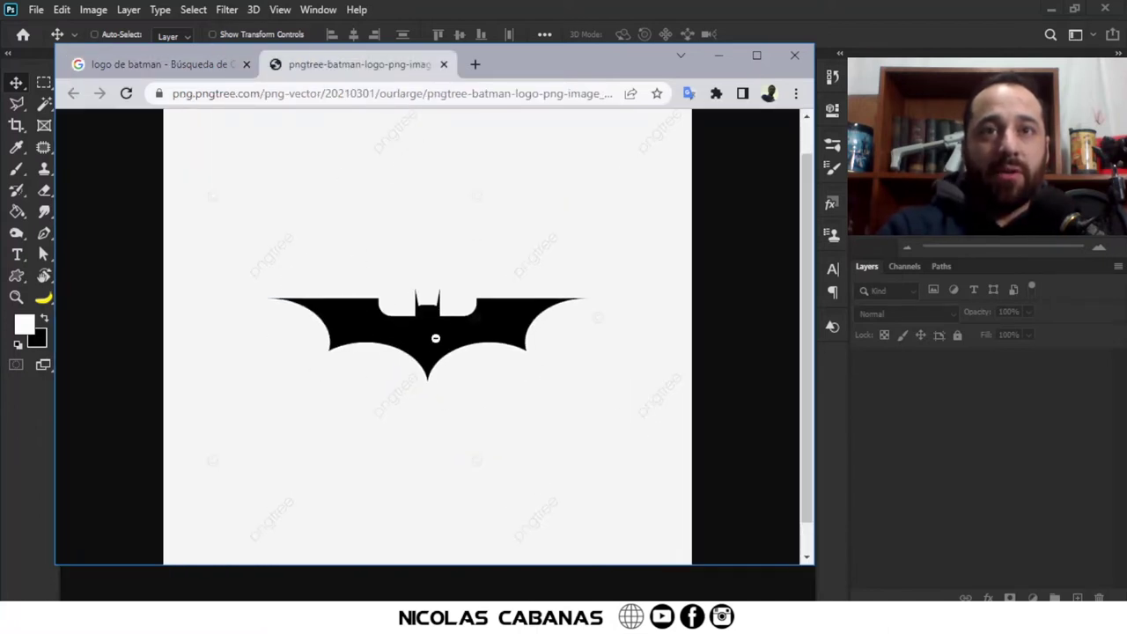
{"action": "left_click", "coordinate": [405, 337]}
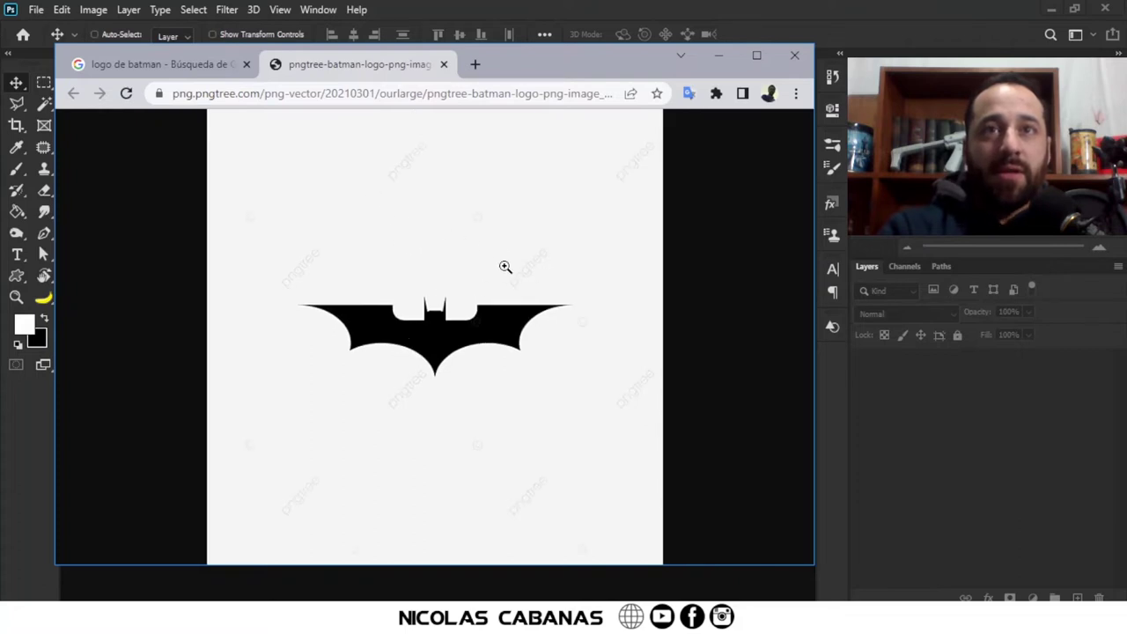
{"action": "right_click", "coordinate": [504, 265]}
{"action": "left_click", "coordinate": [586, 322]}
{"action": "left_click", "coordinate": [717, 55]}
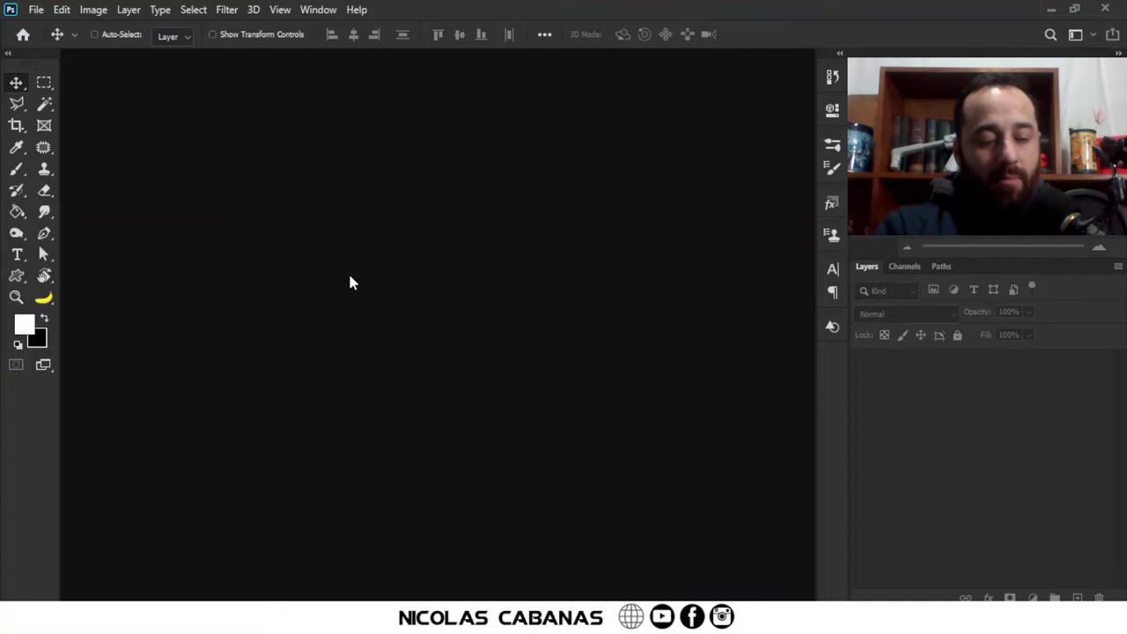
Create a new Photoshop document 1000 pixels wide and 1000 pixels high.
{"action": "key", "text": "ctrl+n"}
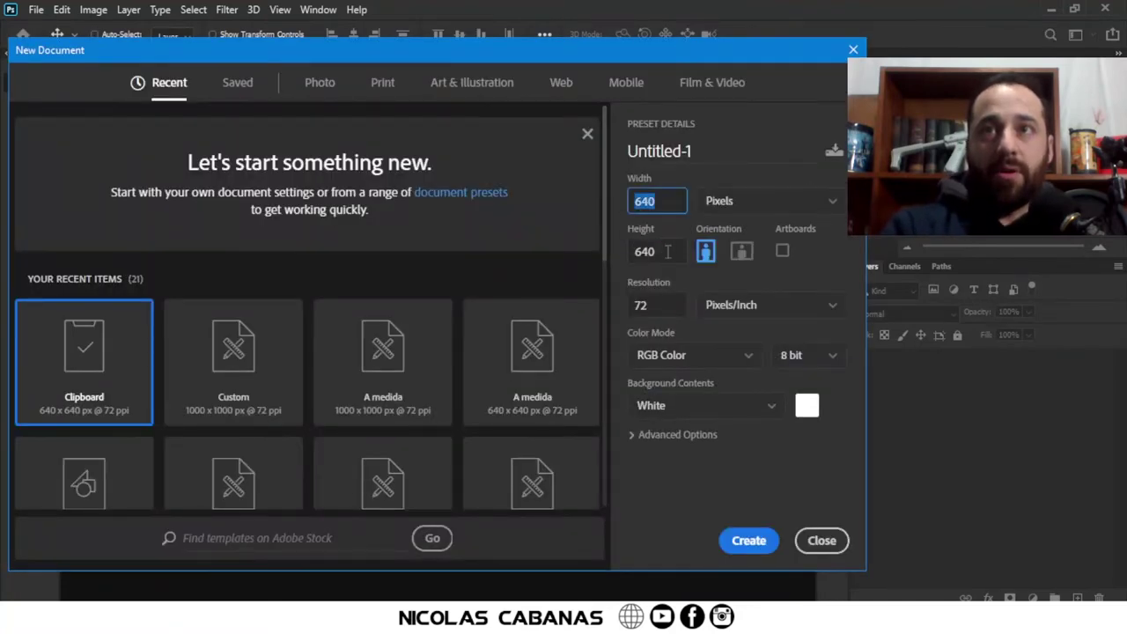
{"action": "key", "text": "Tab"}
{"action": "type", "text": "1000"}
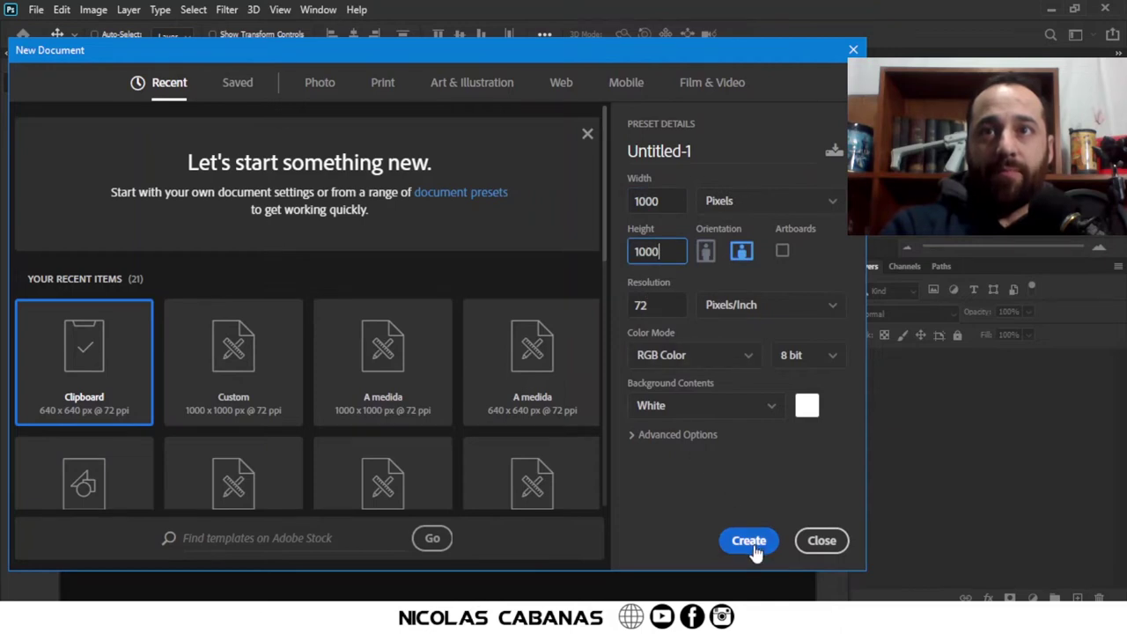
{"action": "left_click", "coordinate": [749, 541]}
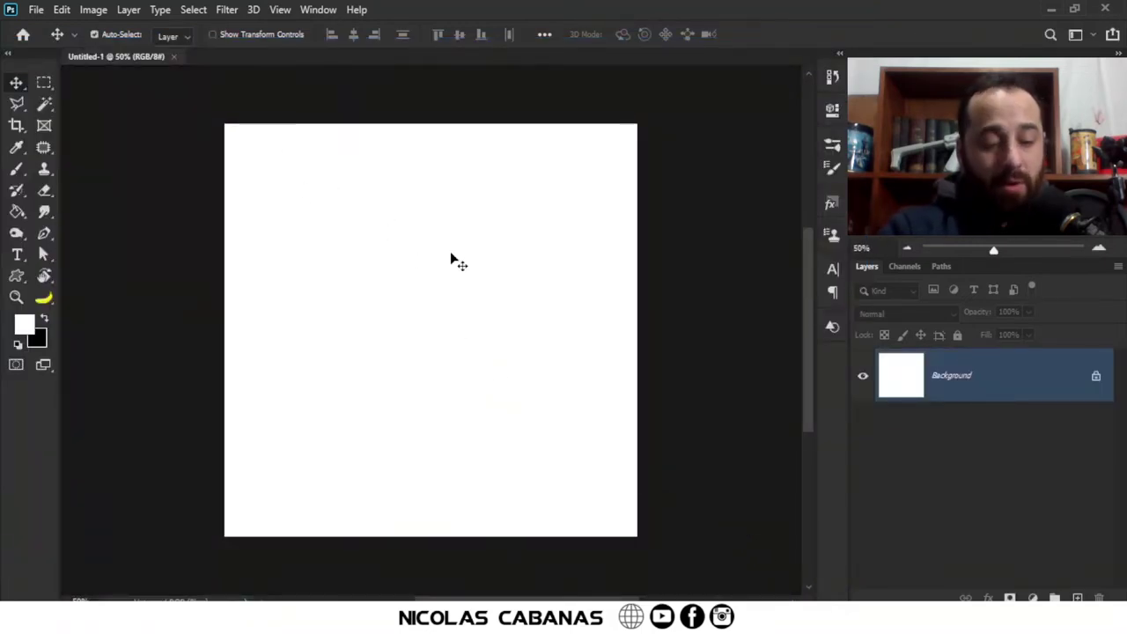
Paste the copied logo into the document and scale it about its centre to about 191% so it covers the canvas.
{"action": "key", "text": "ctrl+v"}
{"action": "key", "text": "ctrl+t"}
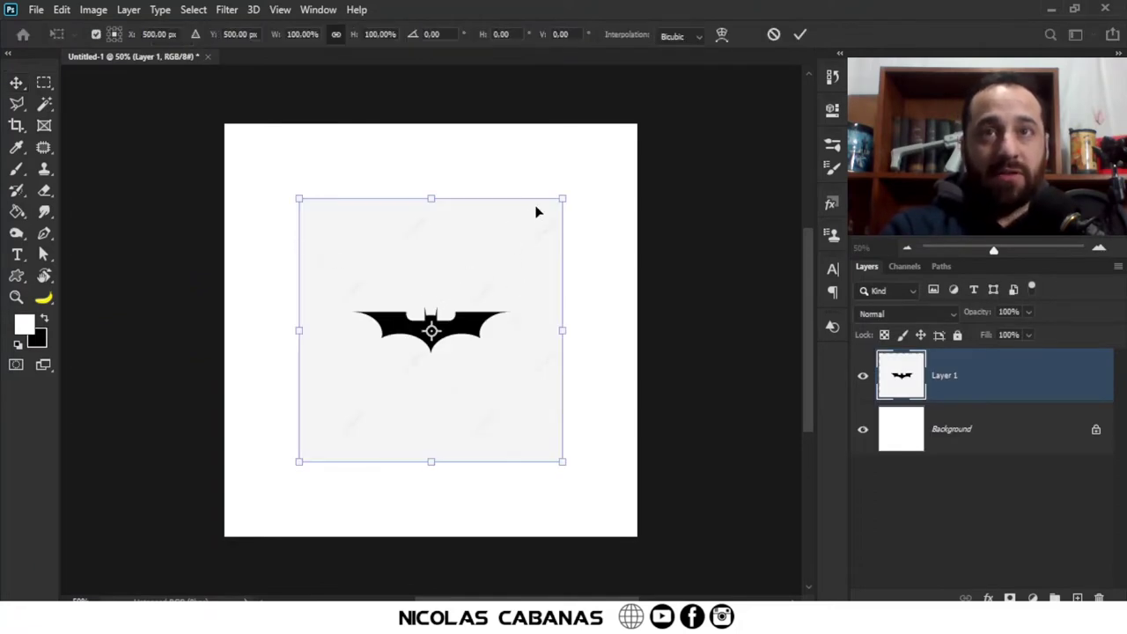
{"action": "left_click_drag", "start_coordinate": [561, 197], "coordinate": [681, 78]}
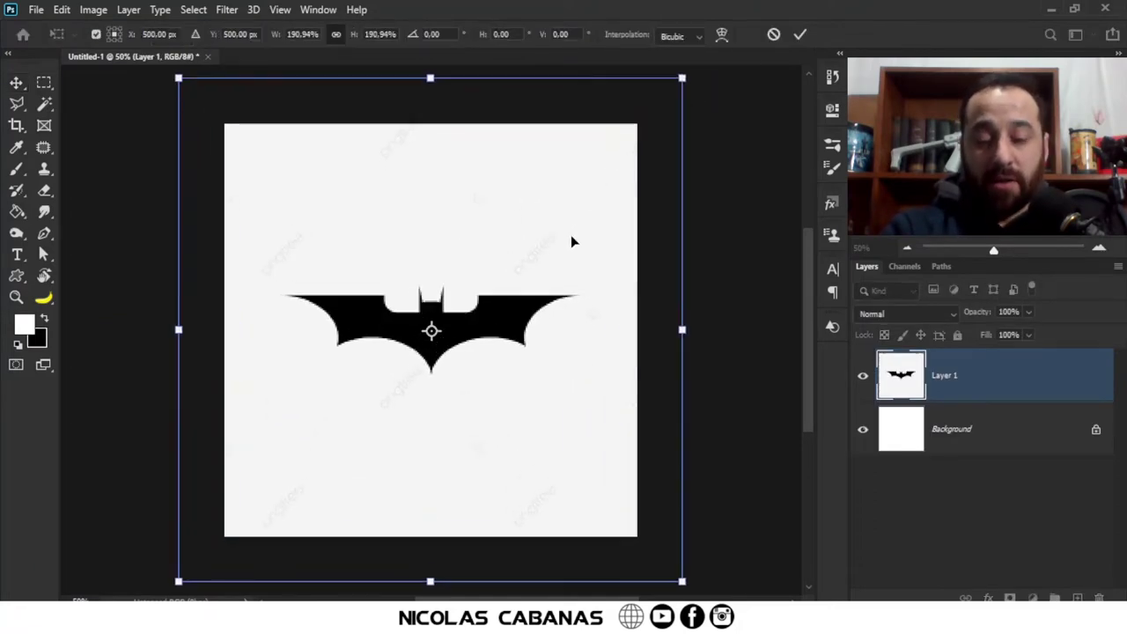
{"action": "key", "text": "Return"}
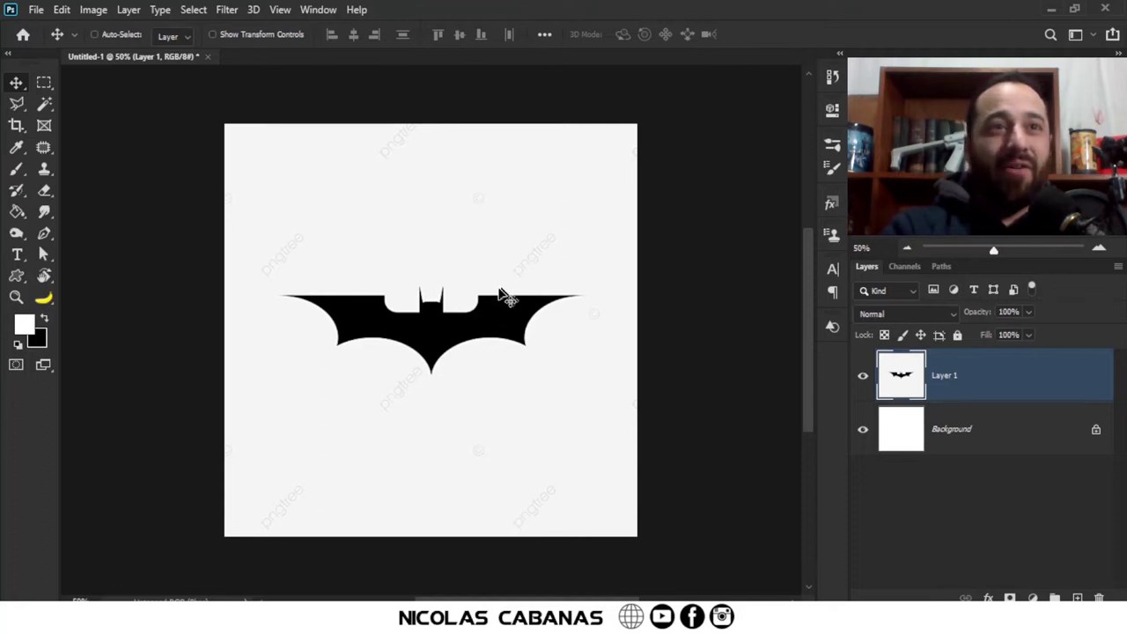
Select the black bat shape on the logo layer with the Magic Wand.
{"action": "scroll", "coordinate": [416, 350], "scroll_direction": "up", "scroll_amount": 3}
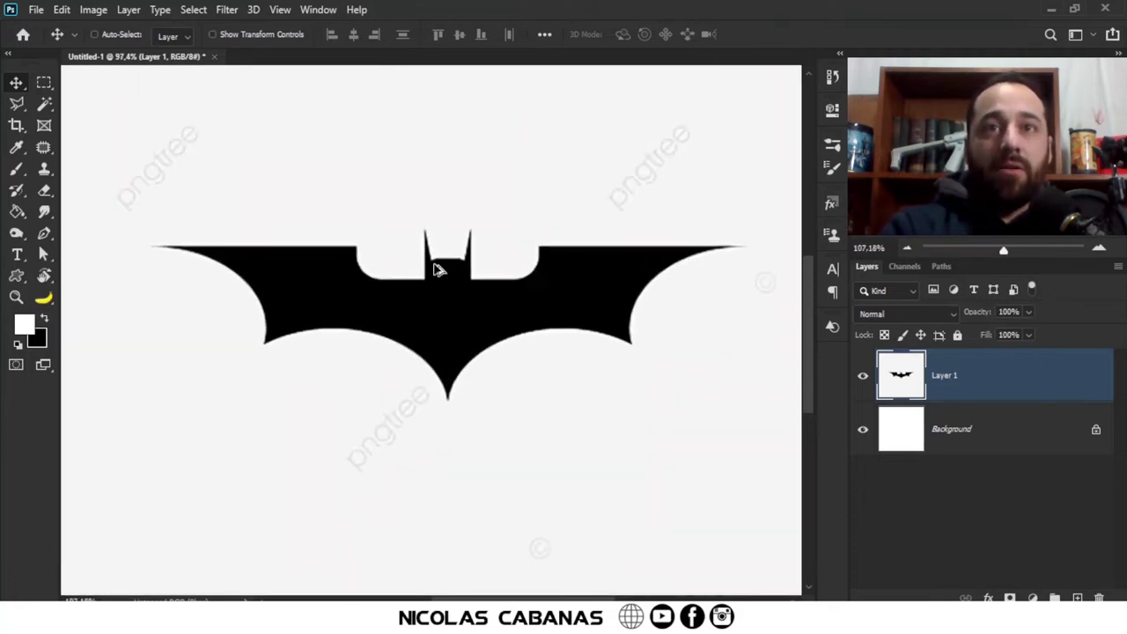
{"action": "scroll", "coordinate": [438, 269], "scroll_direction": "up", "scroll_amount": 5}
{"action": "scroll", "coordinate": [581, 343], "scroll_direction": "down", "scroll_amount": 1}
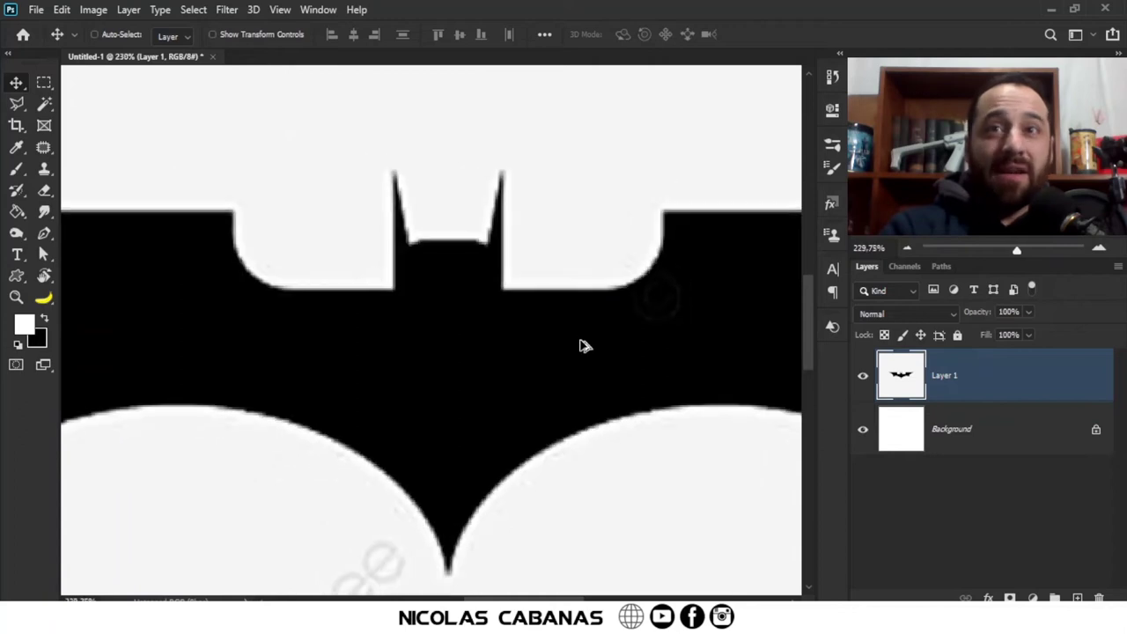
{"action": "scroll", "coordinate": [581, 346], "scroll_direction": "down", "scroll_amount": 5}
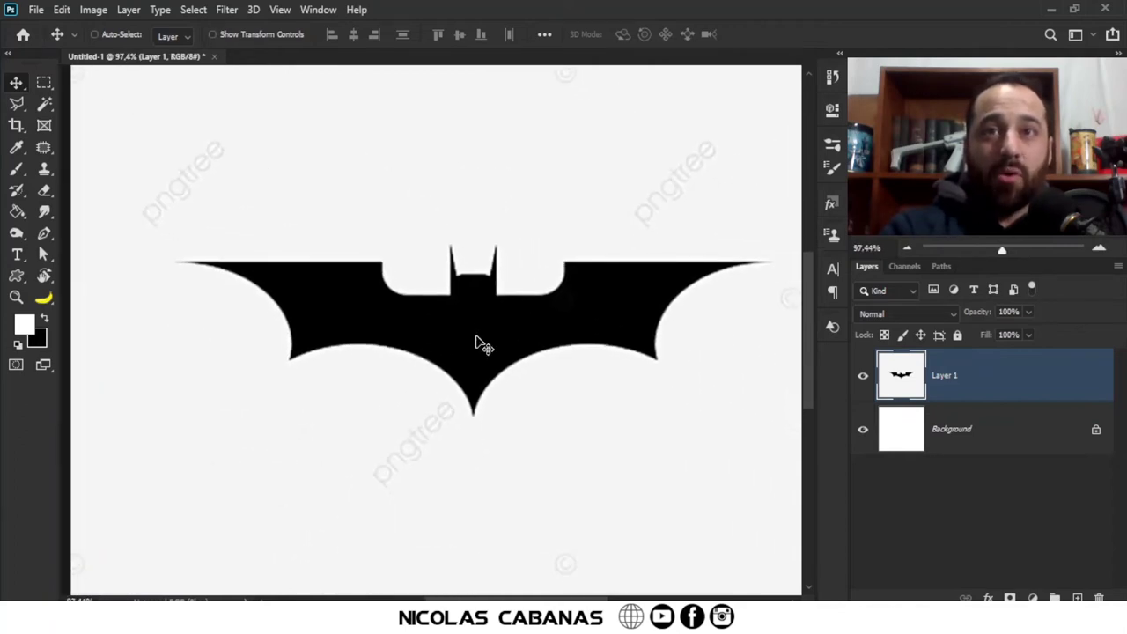
{"action": "scroll", "coordinate": [475, 343], "scroll_direction": "down", "scroll_amount": 3}
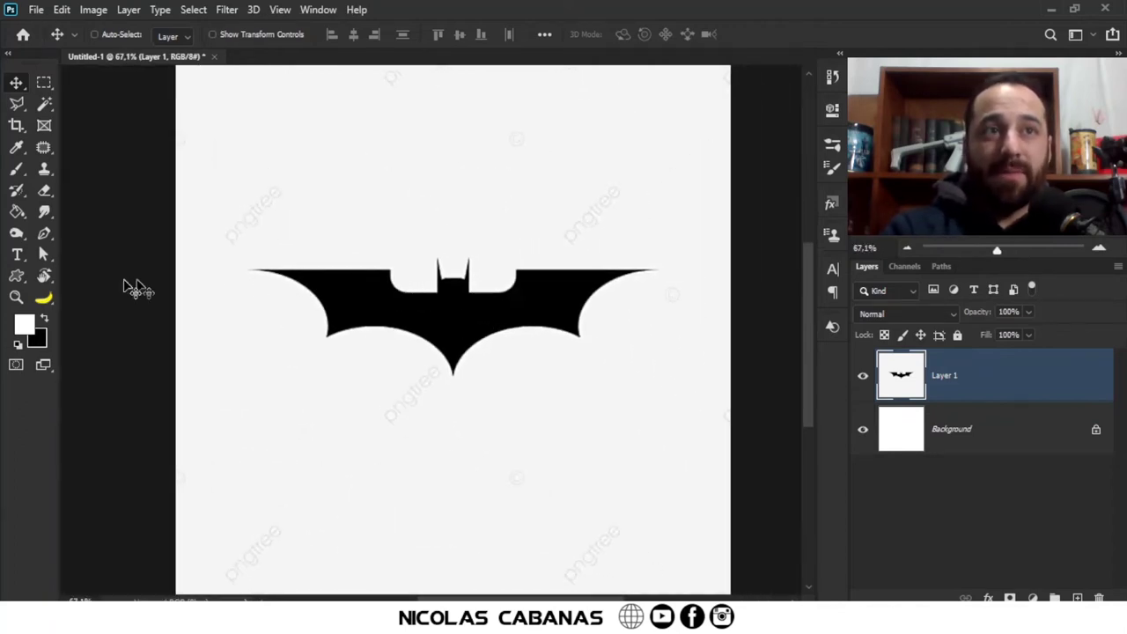
{"action": "left_click", "coordinate": [45, 106]}
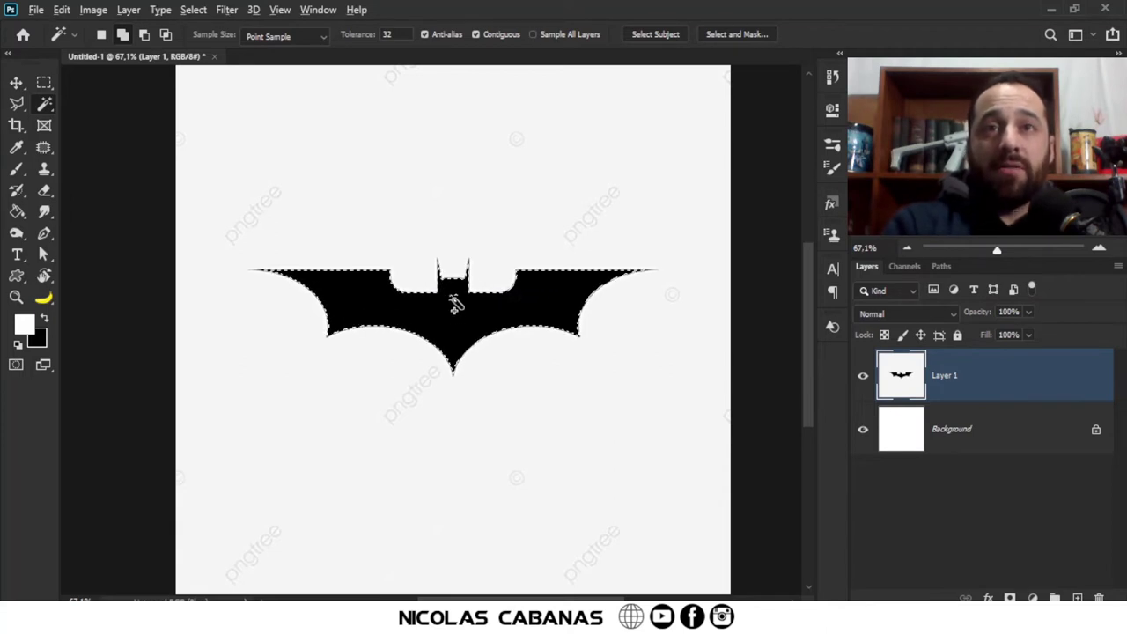
{"action": "scroll", "coordinate": [455, 303], "scroll_direction": "up", "scroll_amount": 3}
{"action": "scroll", "coordinate": [456, 303], "scroll_direction": "down", "scroll_amount": 3}
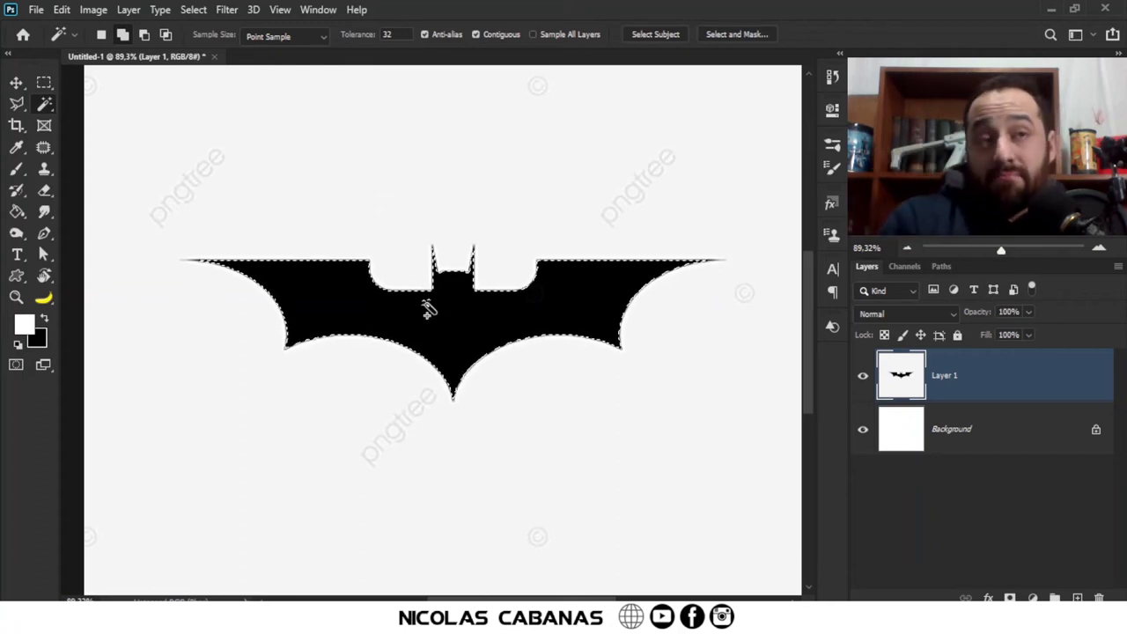
Convert the bat selection into a work path with a tolerance of 0,5 pixels.
{"action": "right_click", "coordinate": [509, 322]}
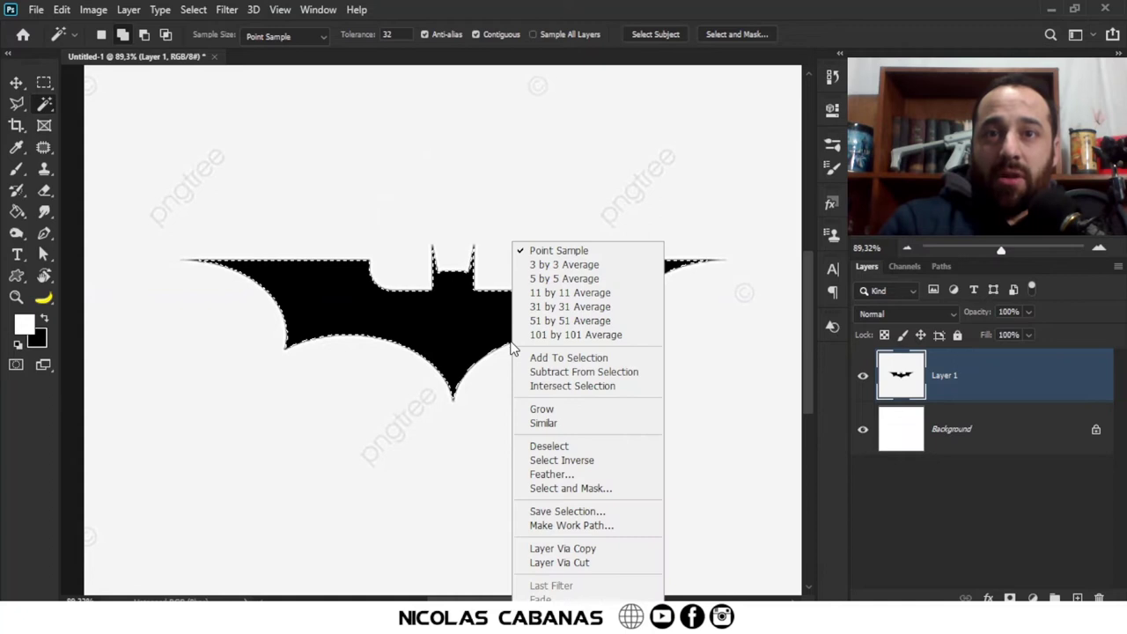
{"action": "left_click", "coordinate": [603, 529]}
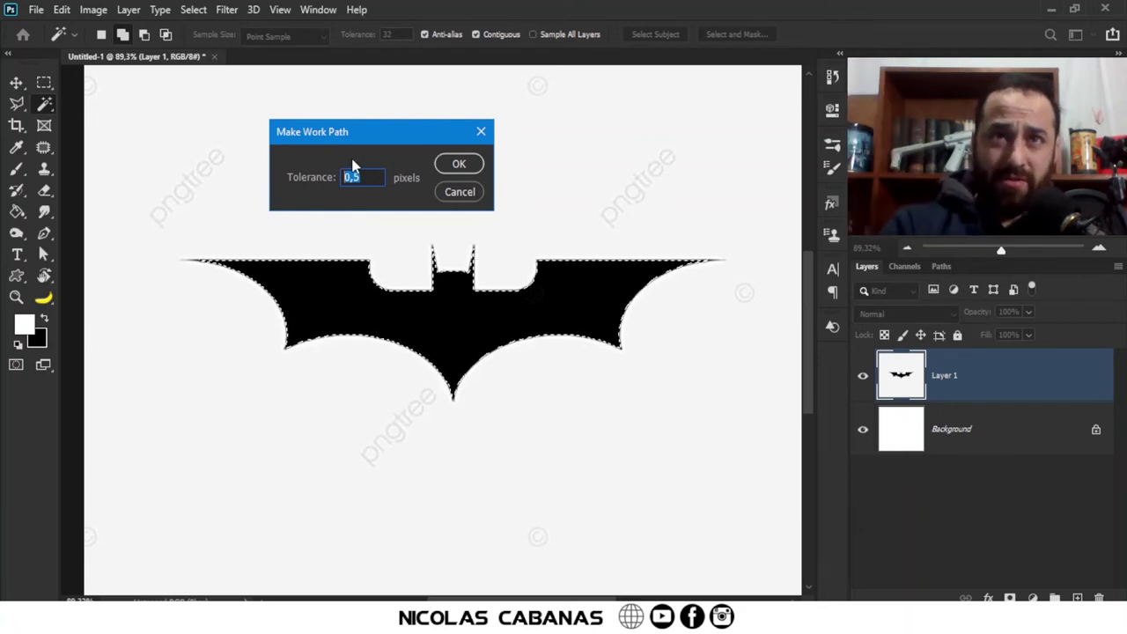
{"action": "left_click", "coordinate": [454, 165]}
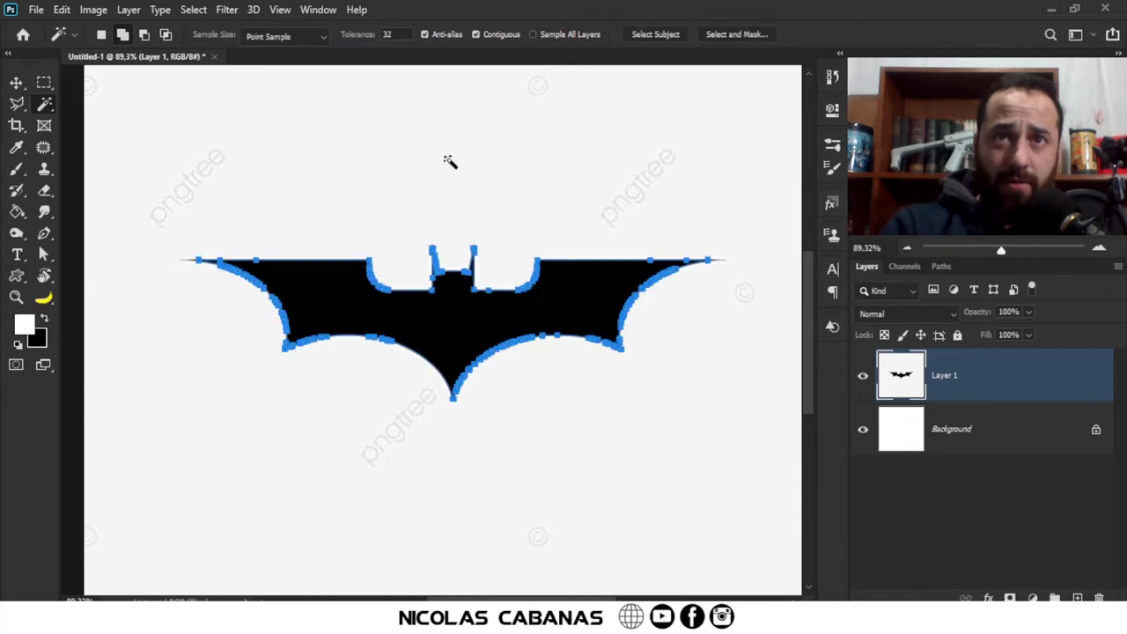
Hide the logo layer and examine the work path's anchor points along the wings and head.
{"action": "left_click_drag", "start_coordinate": [502, 277], "coordinate": [669, 284]}
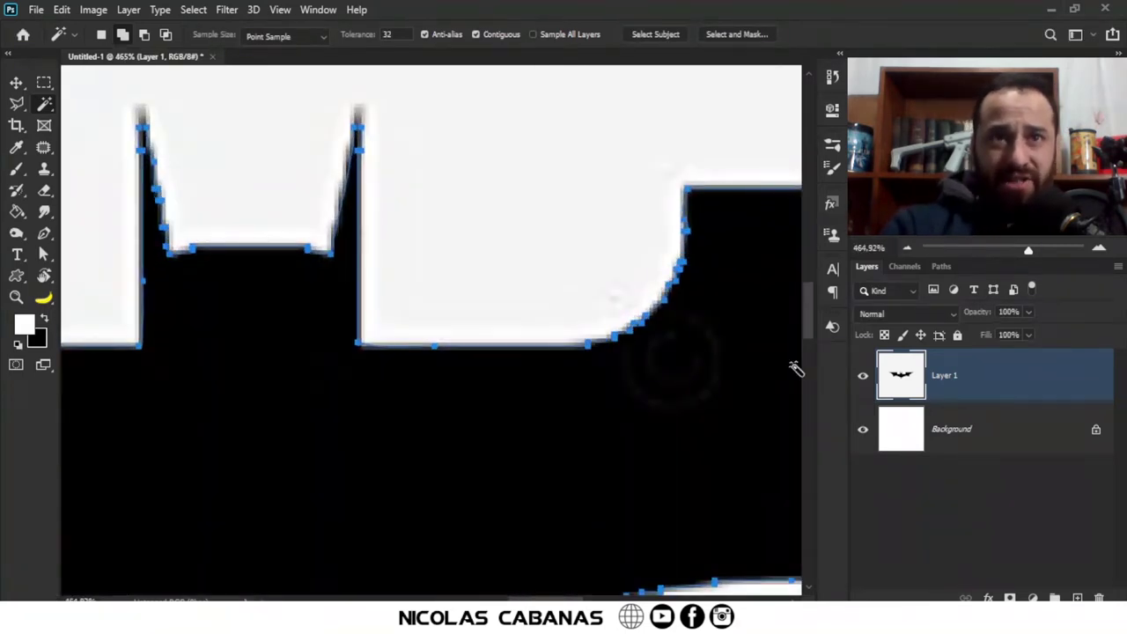
{"action": "left_click_drag", "start_coordinate": [614, 319], "coordinate": [509, 326]}
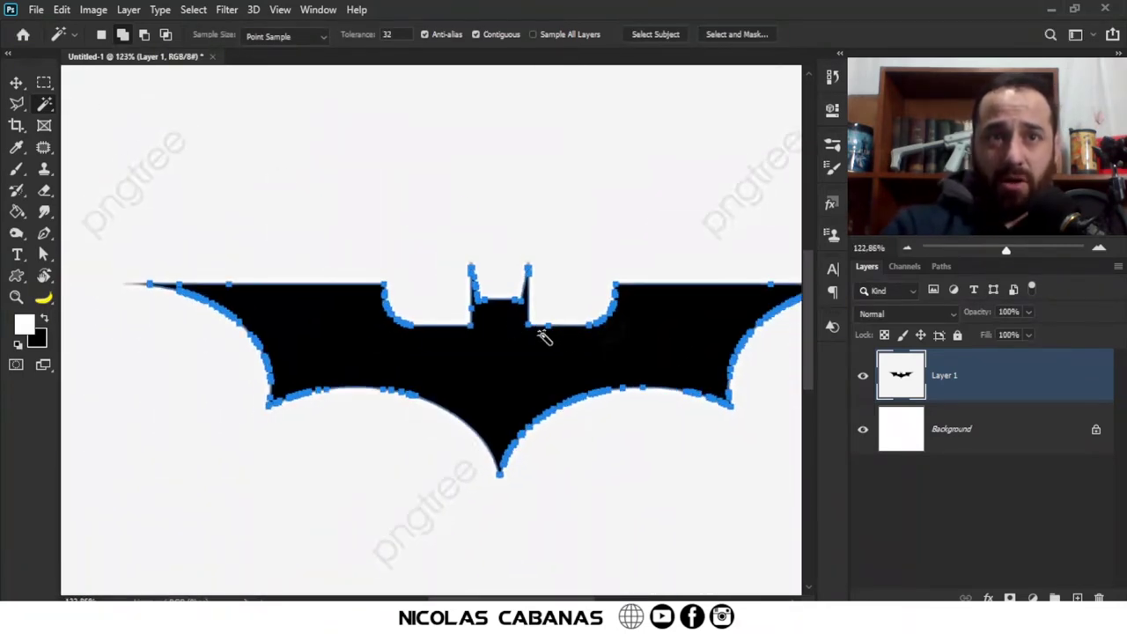
{"action": "left_click", "coordinate": [863, 376]}
{"action": "left_click_drag", "start_coordinate": [578, 326], "coordinate": [220, 308]}
{"action": "left_click_drag", "start_coordinate": [401, 308], "coordinate": [297, 361]}
{"action": "left_click_drag", "start_coordinate": [563, 286], "coordinate": [363, 280]}
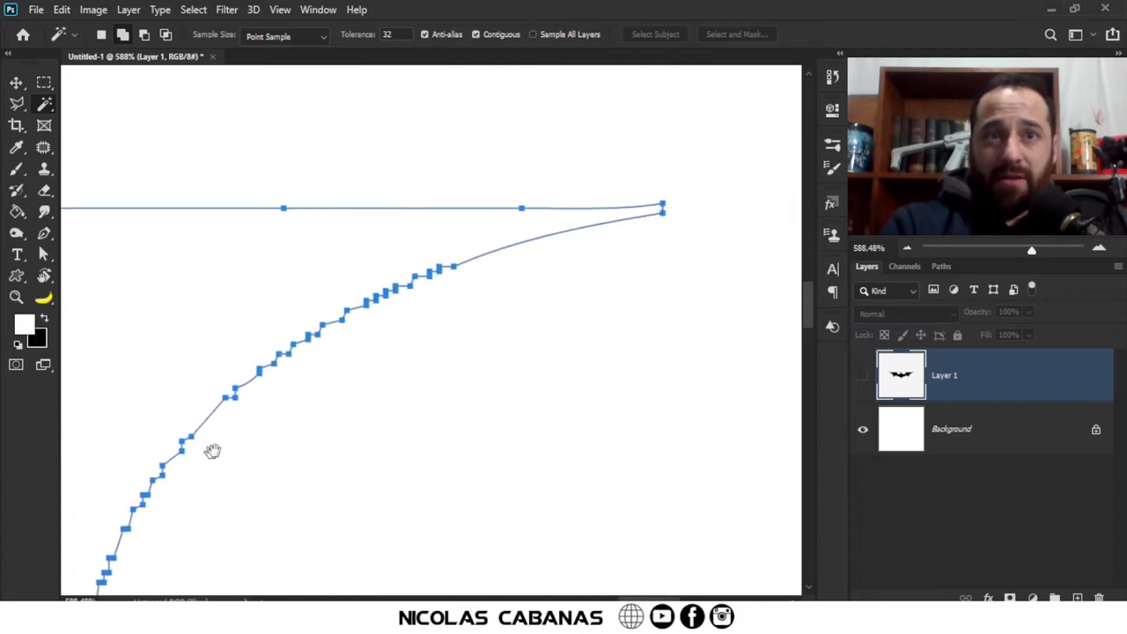
{"action": "left_click_drag", "start_coordinate": [211, 452], "coordinate": [572, 182]}
{"action": "left_click_drag", "start_coordinate": [520, 268], "coordinate": [661, 397]}
{"action": "left_click_drag", "start_coordinate": [361, 286], "coordinate": [514, 184]}
{"action": "left_click_drag", "start_coordinate": [326, 97], "coordinate": [428, 201]}
{"action": "left_click_drag", "start_coordinate": [604, 171], "coordinate": [377, 326]}
{"action": "scroll", "coordinate": [376, 326], "scroll_direction": "down", "scroll_amount": 4}
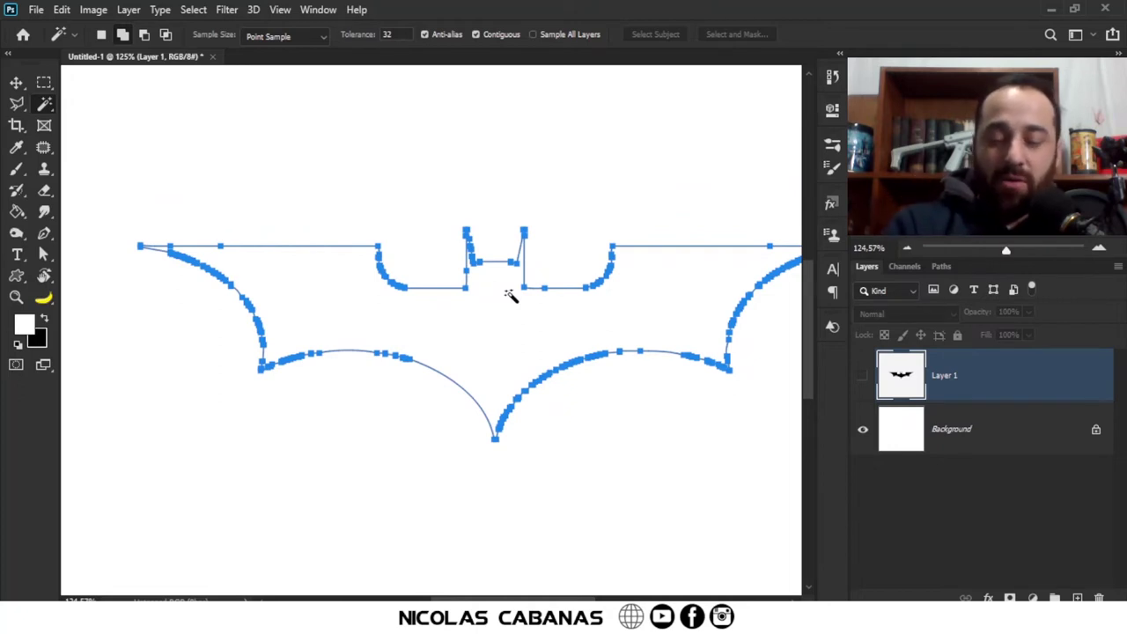
Delete the work path and make the logo layer visible again.
{"action": "left_click", "coordinate": [941, 267]}
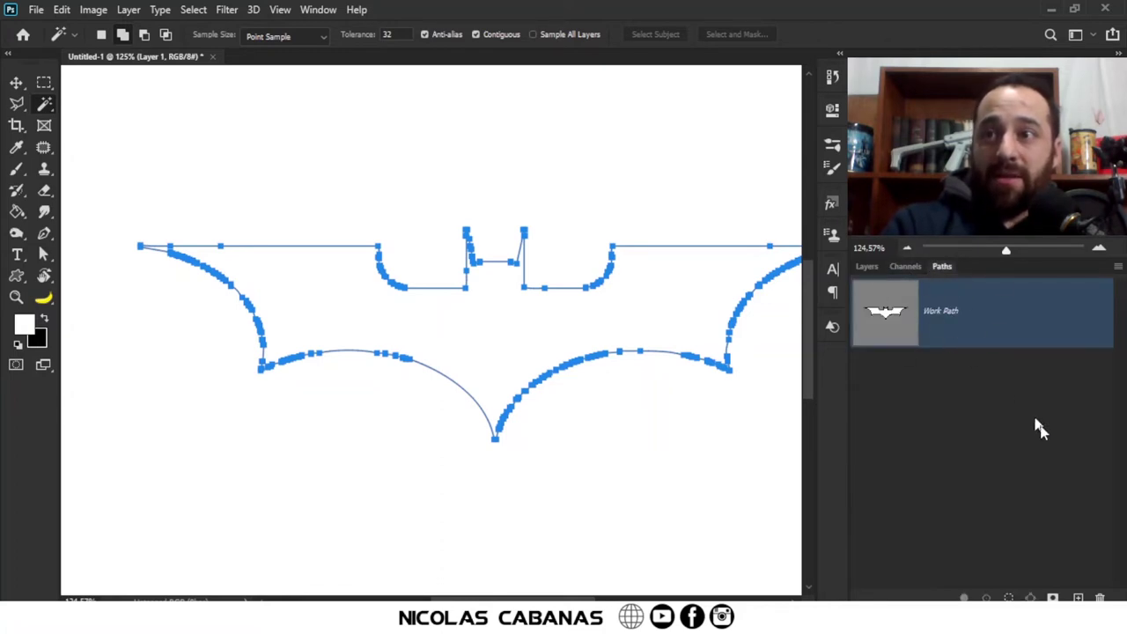
{"action": "left_click", "coordinate": [1099, 598]}
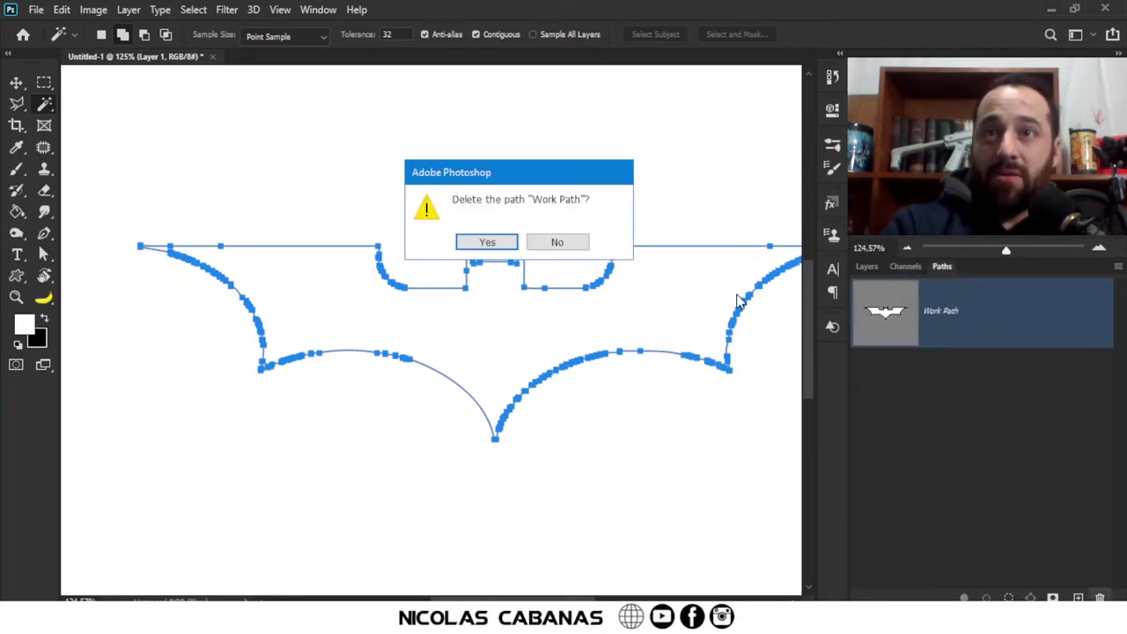
{"action": "left_click", "coordinate": [486, 244]}
{"action": "left_click", "coordinate": [873, 267]}
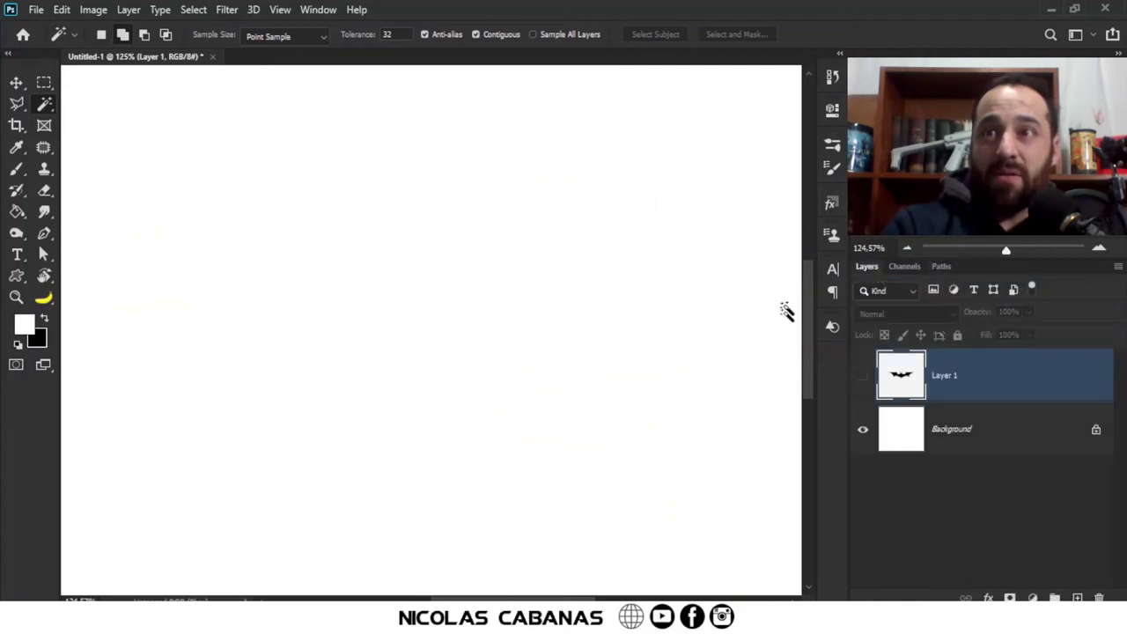
{"action": "left_click", "coordinate": [863, 375]}
Activate the Pen tool and set its drawing mode to Path.
{"action": "left_click", "coordinate": [44, 235]}
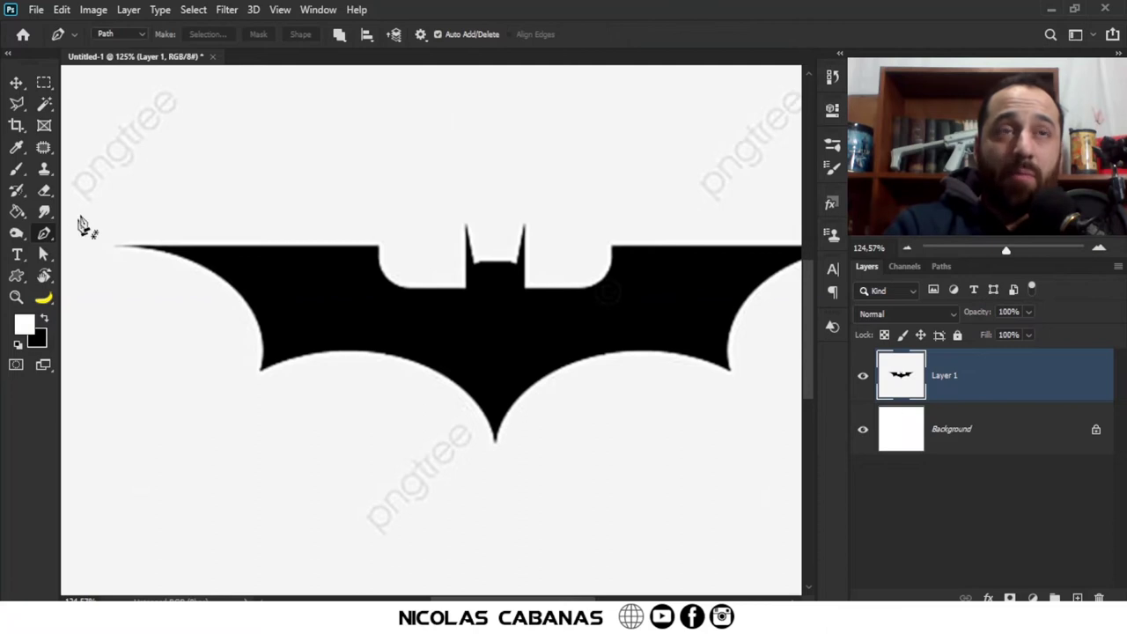
{"action": "left_click", "coordinate": [119, 34]}
{"action": "left_click", "coordinate": [113, 61]}
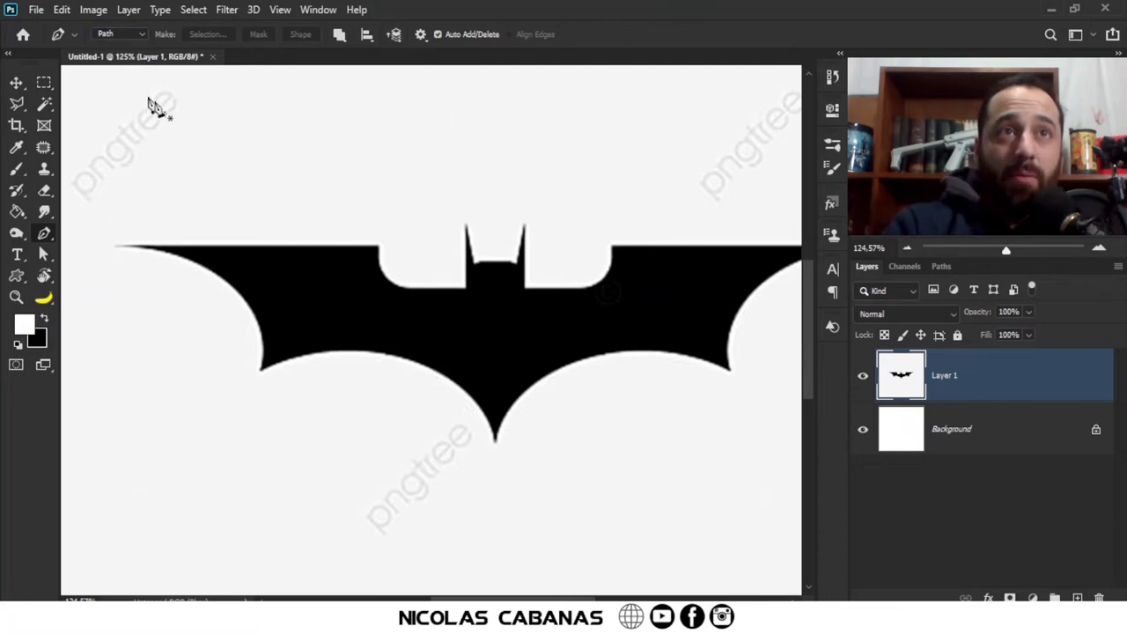
Show the rulers and place a vertical guide through the bat's centre, aligned with the tip of the tail.
{"action": "scroll", "coordinate": [496, 281], "scroll_direction": "up", "scroll_amount": 6}
{"action": "scroll", "coordinate": [523, 283], "scroll_direction": "down", "scroll_amount": 5}
{"action": "left_click_drag", "start_coordinate": [573, 362], "coordinate": [492, 290]}
{"action": "scroll", "coordinate": [511, 304], "scroll_direction": "up", "scroll_amount": 1}
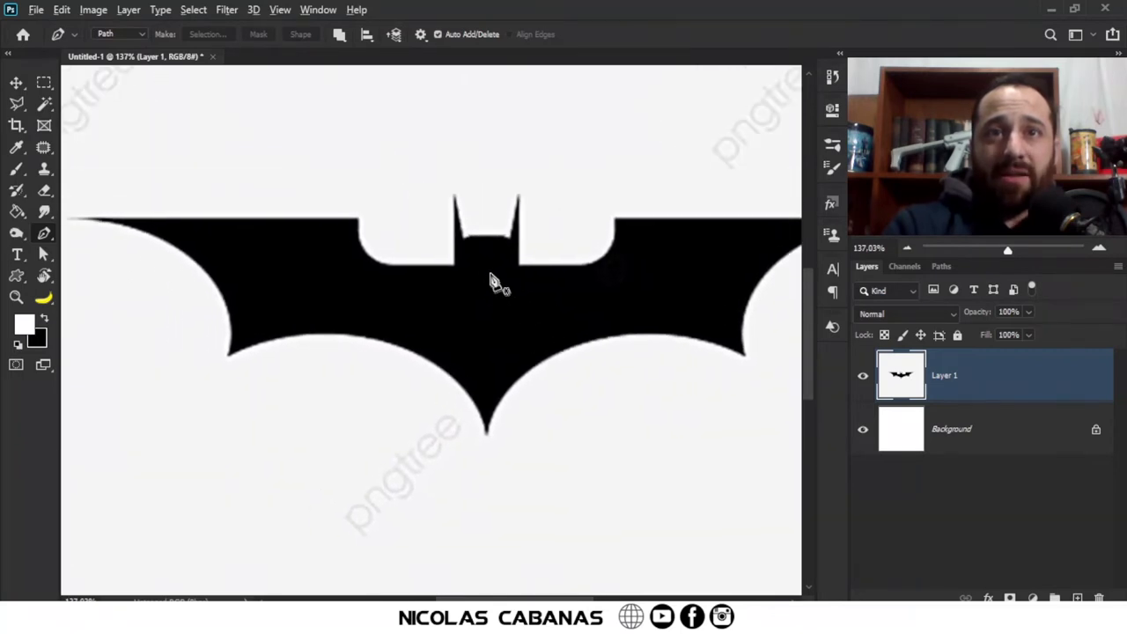
{"action": "scroll", "coordinate": [493, 277], "scroll_direction": "up", "scroll_amount": 1}
{"action": "left_click", "coordinate": [941, 266]}
{"action": "left_click", "coordinate": [868, 266]}
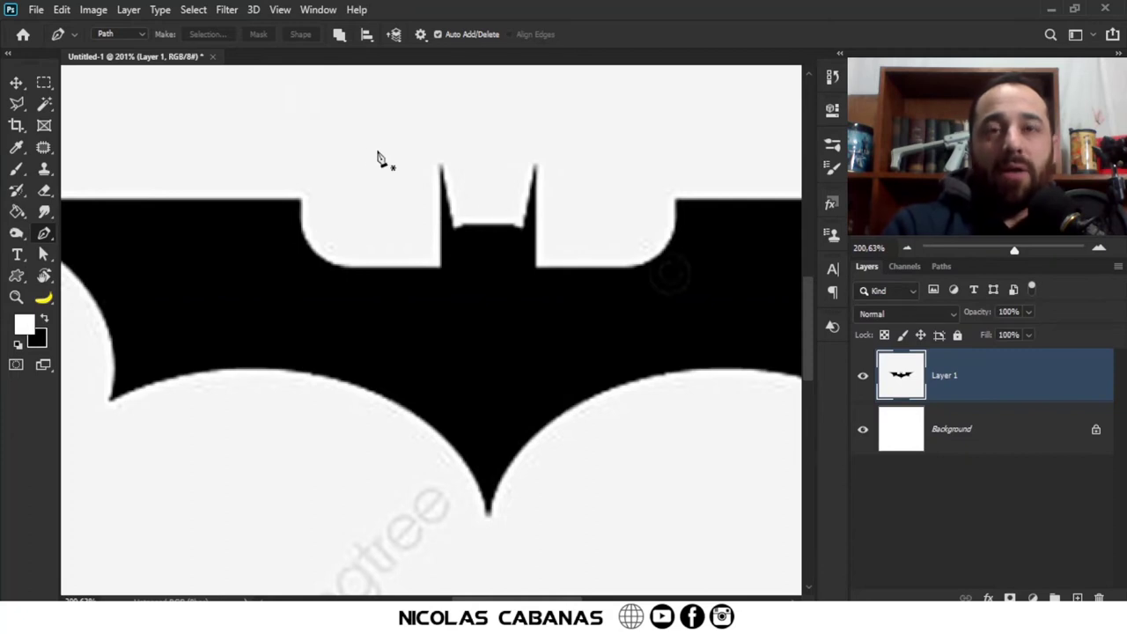
{"action": "key", "text": "ctrl+r"}
{"action": "left_click_drag", "start_coordinate": [66, 179], "coordinate": [502, 528]}
{"action": "scroll", "coordinate": [518, 551], "scroll_direction": "up", "scroll_amount": 4, "text": "alt"}
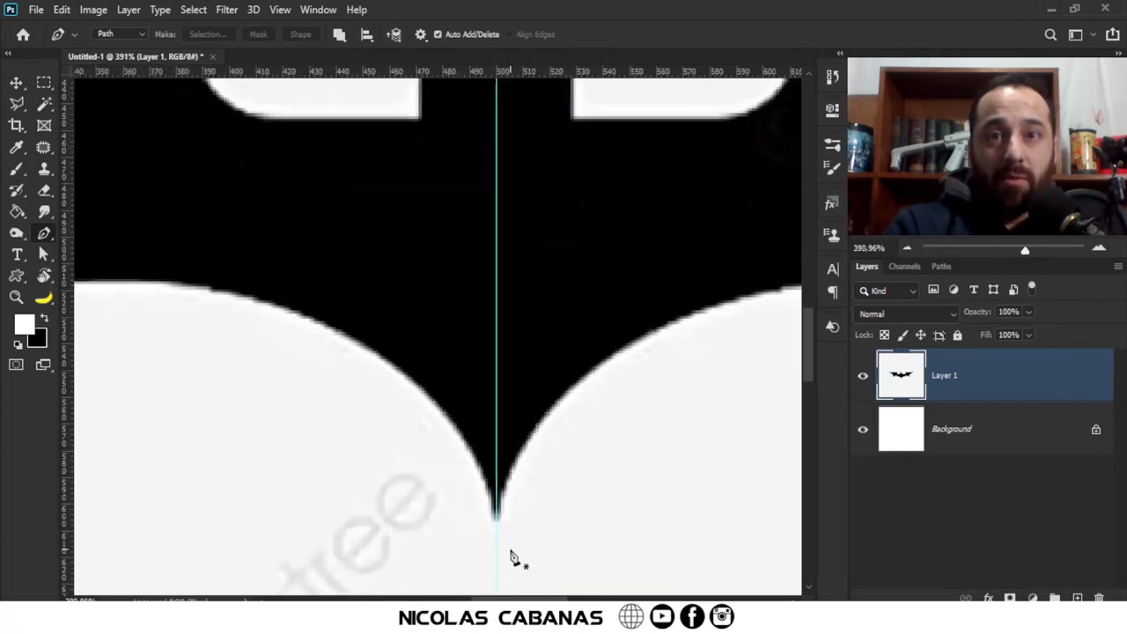
Trace the left half of the head from the centre guide over the ear tip down to the ear's base.
{"action": "left_click_drag", "start_coordinate": [491, 191], "coordinate": [491, 445]}
{"action": "left_click_drag", "start_coordinate": [490, 211], "coordinate": [506, 377]}
{"action": "scroll", "coordinate": [468, 344], "scroll_direction": "up", "scroll_amount": 1, "text": "alt"}
{"action": "scroll", "coordinate": [467, 345], "scroll_direction": "down", "scroll_amount": 3, "text": "alt"}
{"action": "left_click", "coordinate": [508, 308]}
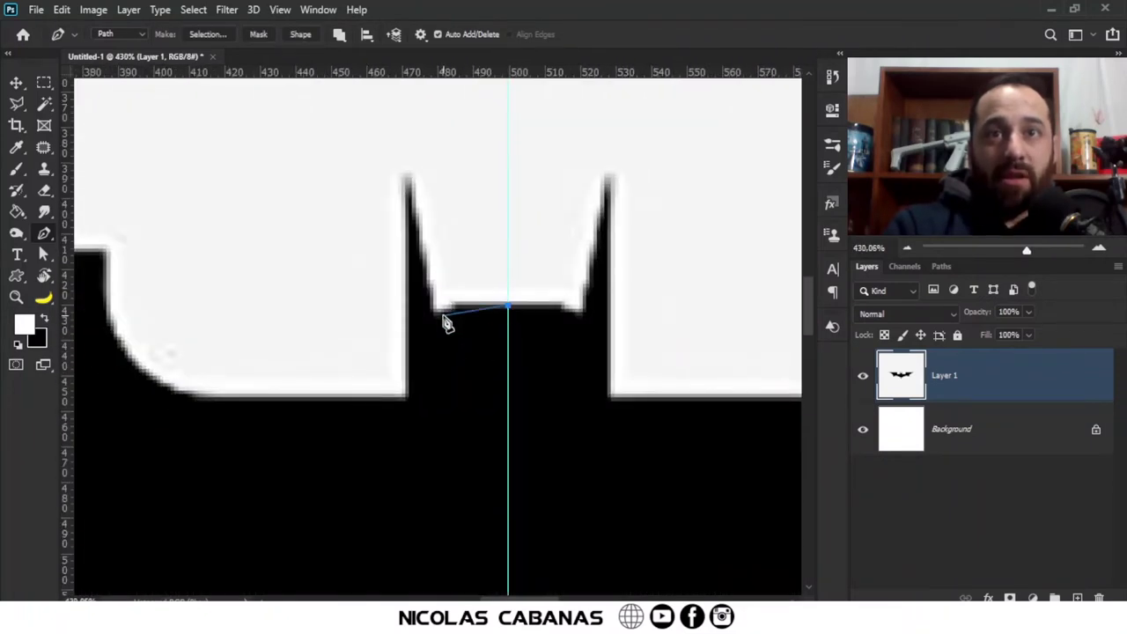
{"action": "left_click_drag", "start_coordinate": [427, 328], "coordinate": [412, 335]}
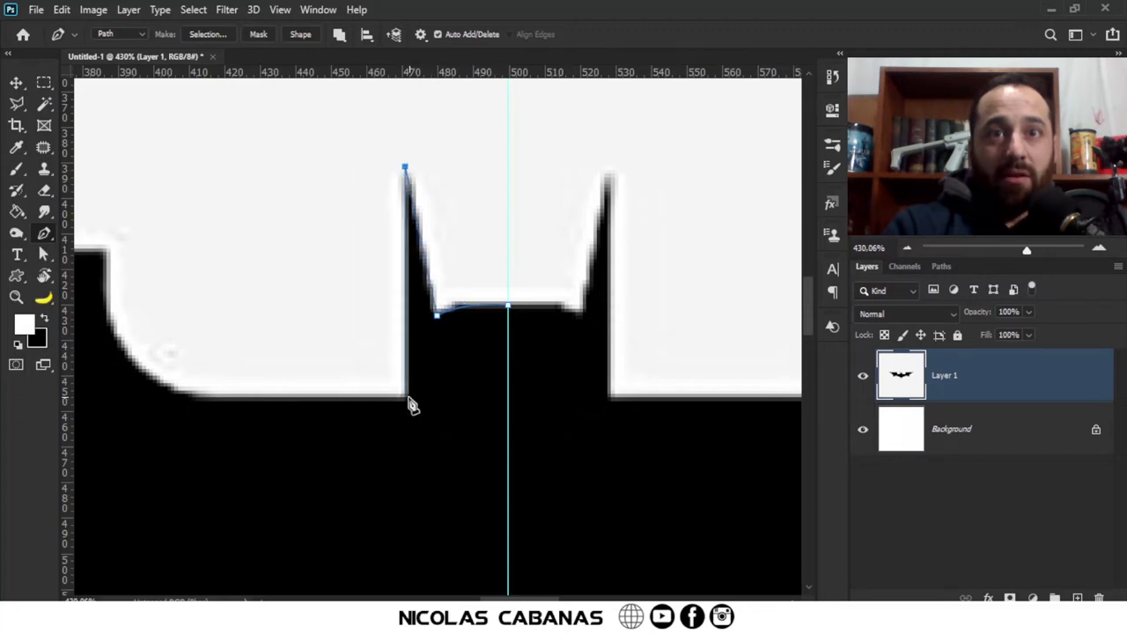
{"action": "left_click_drag", "start_coordinate": [356, 403], "coordinate": [588, 339]}
Continue the path along the rounded notch beside the head and the straight upper edge to the left wing tip.
{"action": "scroll", "coordinate": [437, 338], "scroll_direction": "down", "scroll_amount": 3}
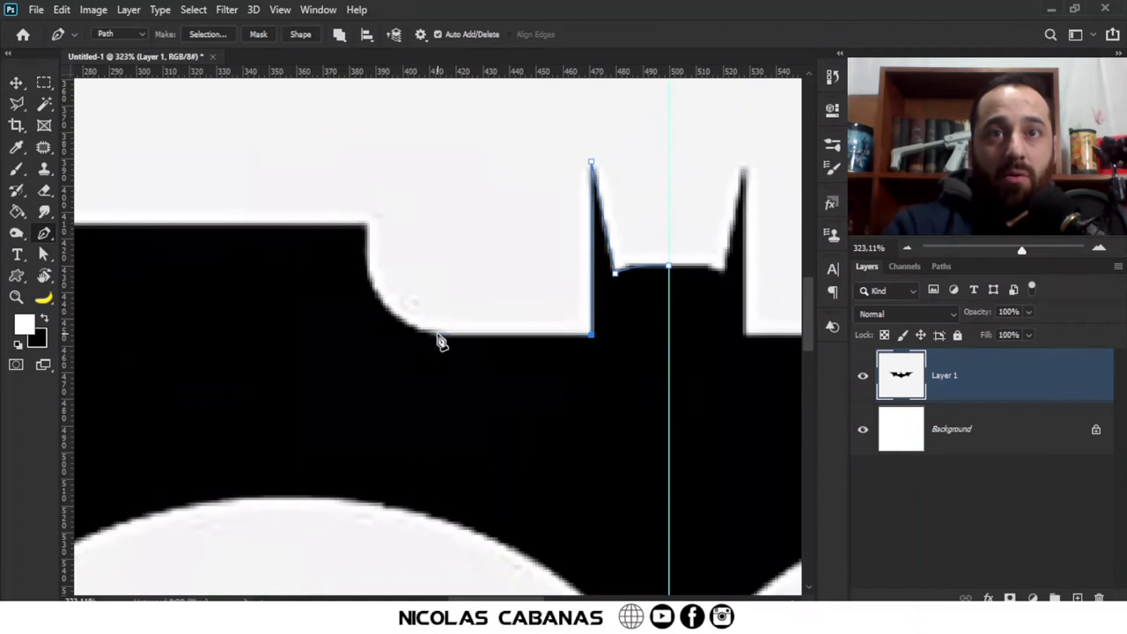
{"action": "left_click_drag", "start_coordinate": [365, 226], "coordinate": [369, 130]}
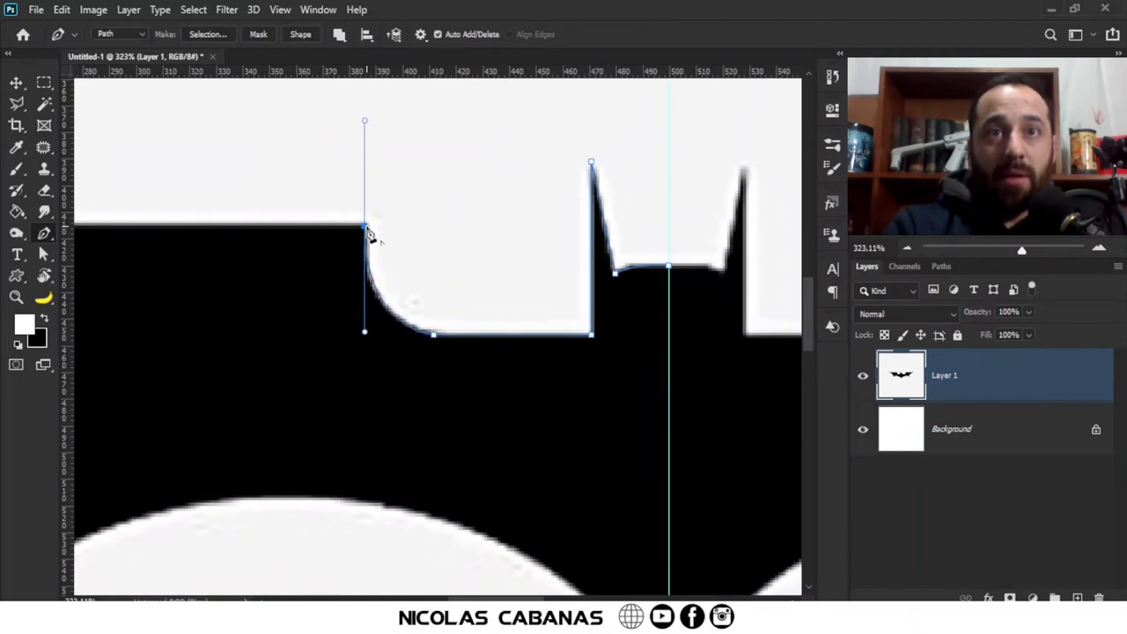
{"action": "scroll", "coordinate": [365, 234], "scroll_direction": "down", "scroll_amount": 4}
{"action": "left_click_drag", "start_coordinate": [305, 308], "coordinate": [563, 272]}
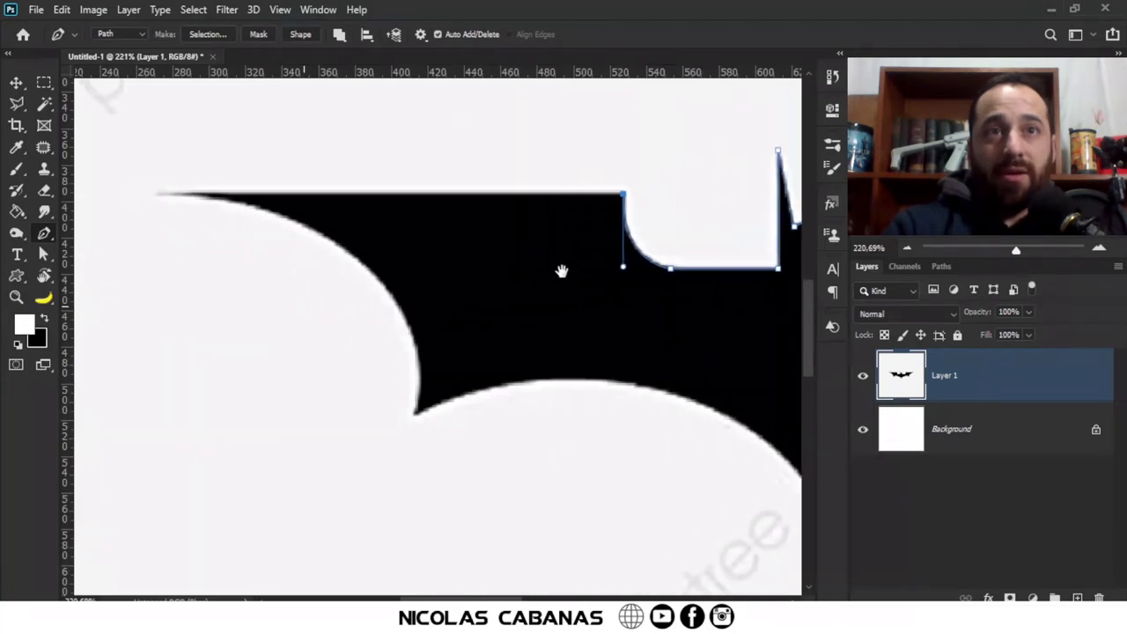
{"action": "left_click", "coordinate": [143, 194]}
{"action": "scroll", "coordinate": [478, 335], "scroll_direction": "down", "scroll_amount": 2}
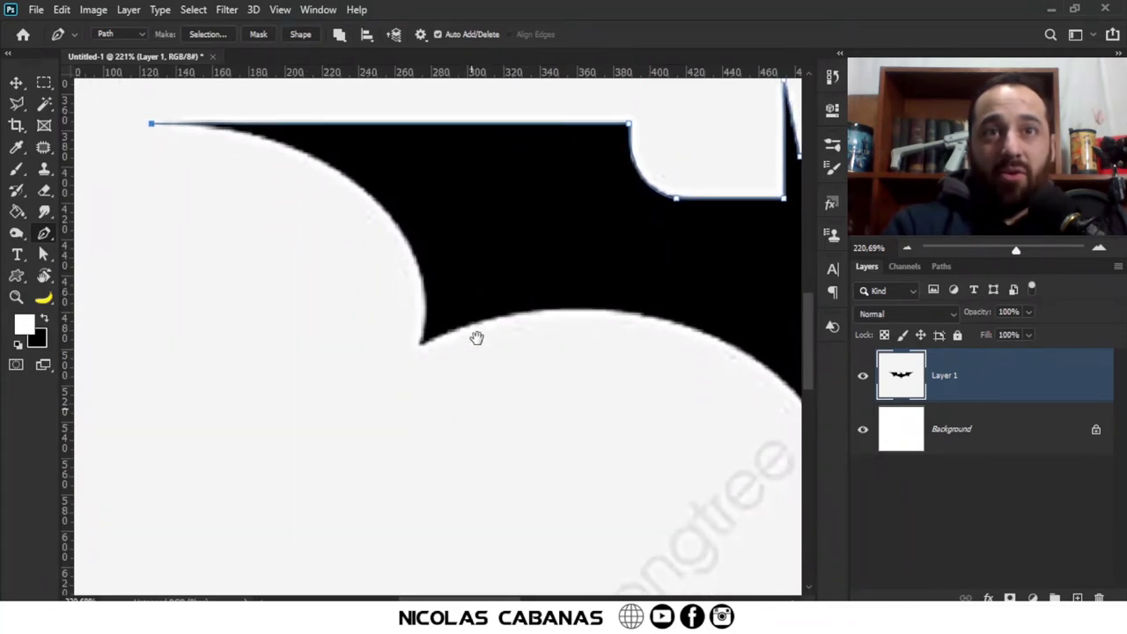
Trace the left wing's outer curve to its lower point and remove that anchor's outgoing direction handle.
{"action": "scroll", "coordinate": [493, 342], "scroll_direction": "down", "scroll_amount": 2}
{"action": "left_click_drag", "start_coordinate": [515, 316], "coordinate": [448, 276]}
{"action": "left_click_drag", "start_coordinate": [365, 303], "coordinate": [345, 480]}
{"action": "left_click", "coordinate": [366, 304]}
{"action": "left_click_drag", "start_coordinate": [481, 313], "coordinate": [424, 292]}
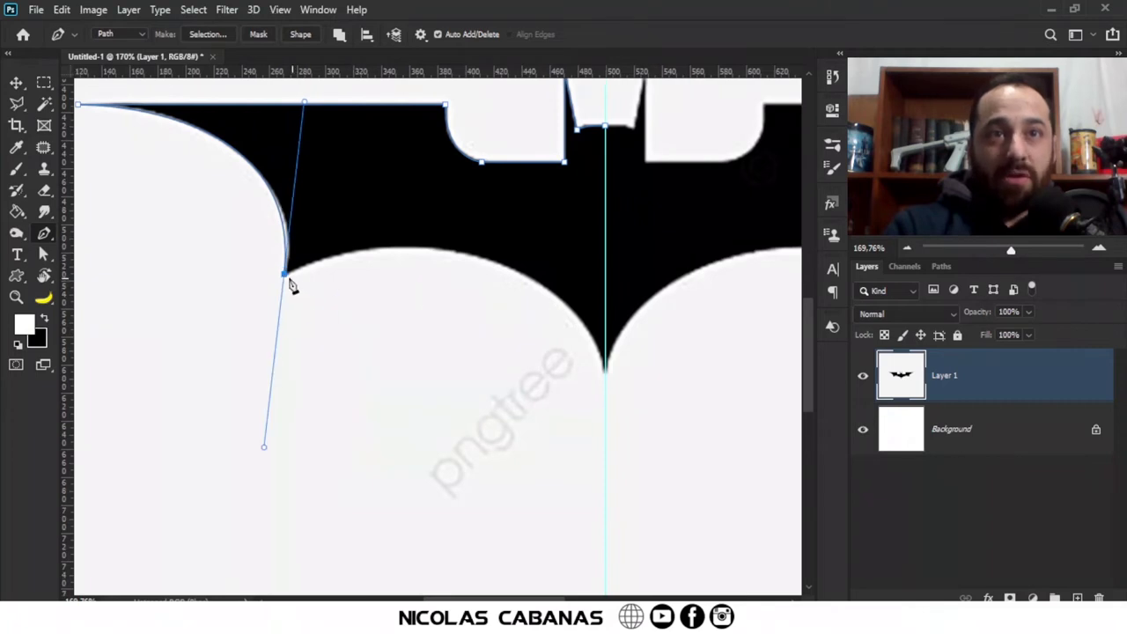
{"action": "left_click_drag", "start_coordinate": [604, 370], "coordinate": [640, 541]}
{"action": "key", "text": "ctrl+z"}
Turn on snapping so that path points can snap to the centre guide.
{"action": "left_click", "coordinate": [282, 11]}
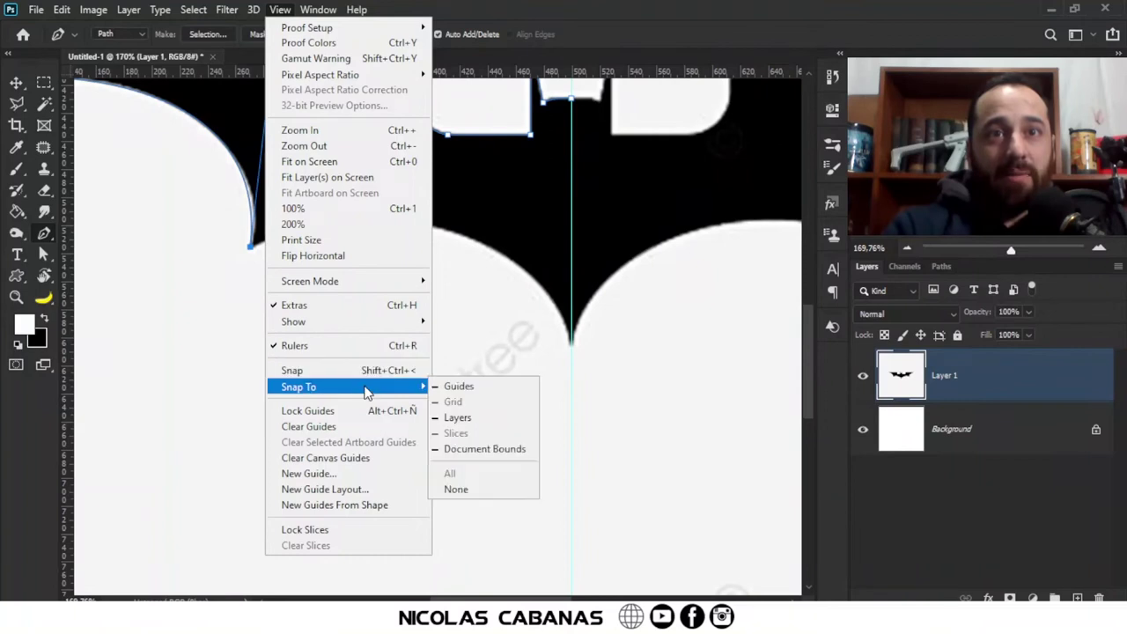
{"action": "left_click", "coordinate": [414, 371]}
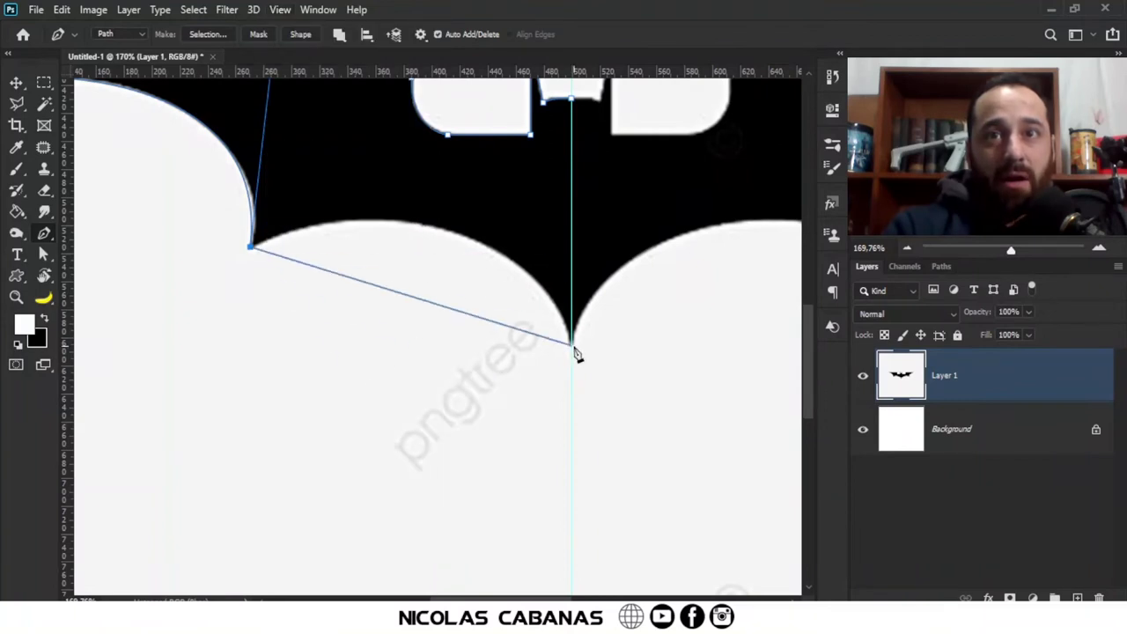
{"action": "left_click", "coordinate": [282, 12]}
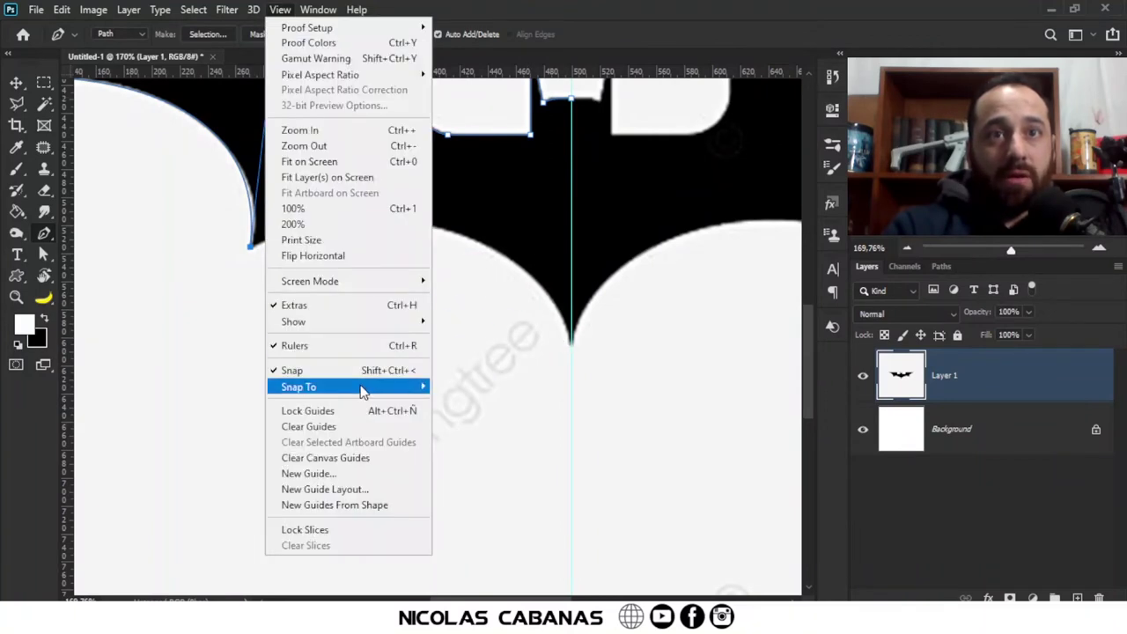
{"action": "mouse_move", "coordinate": [365, 389]}
{"action": "left_click", "coordinate": [553, 3]}
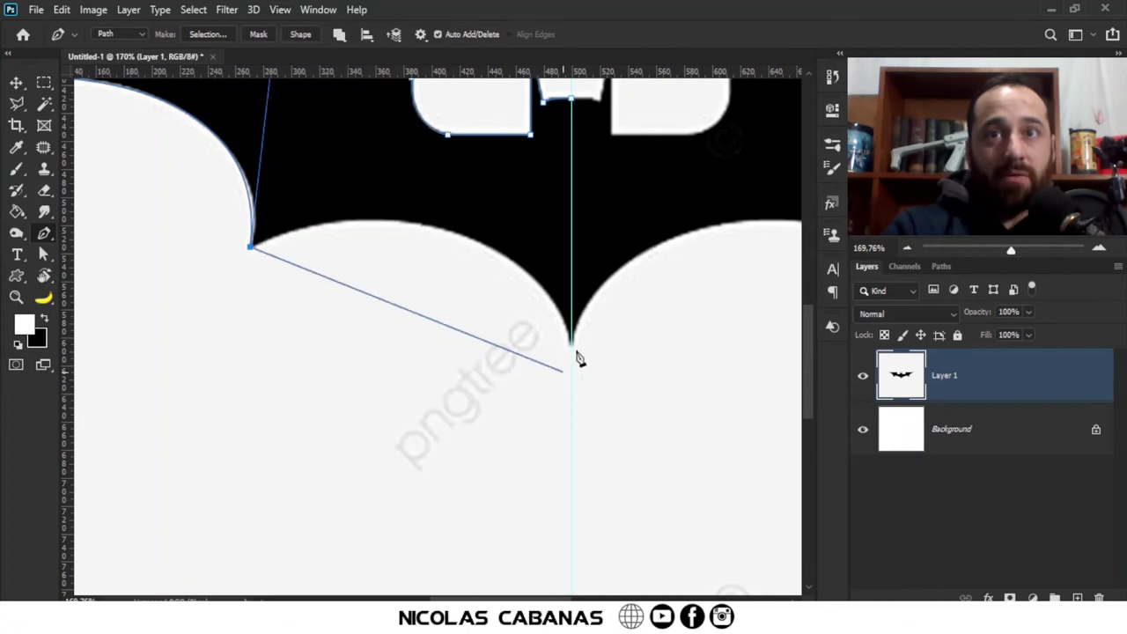
Trace the left wing's lower curve to the tail tip on the guide and end the path there, leaving it open.
{"action": "left_click_drag", "start_coordinate": [571, 344], "coordinate": [640, 540]}
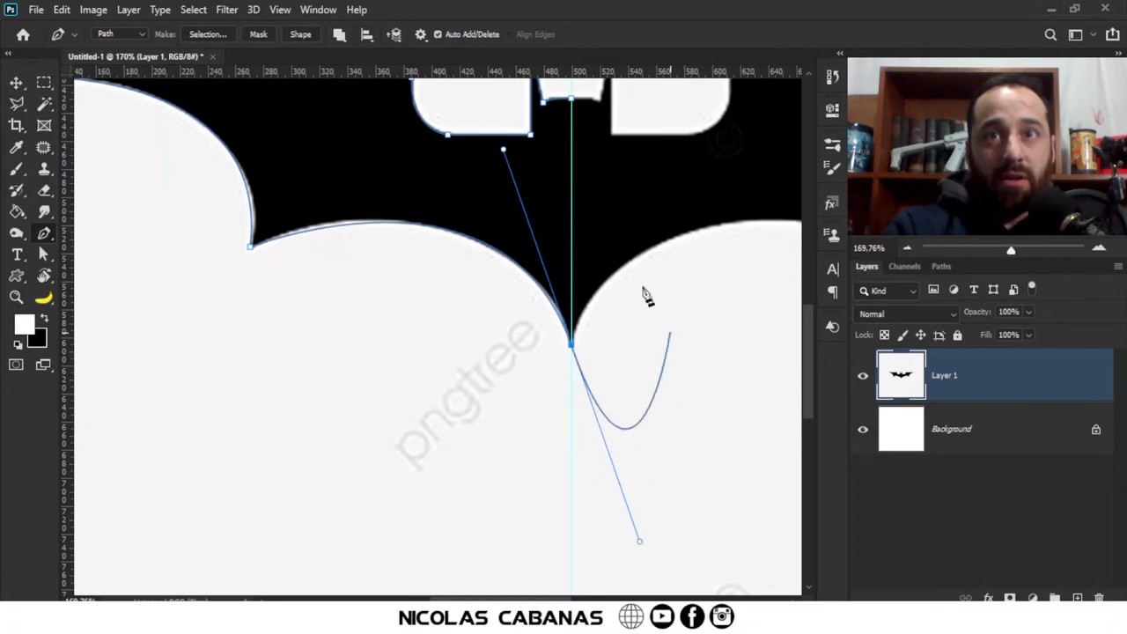
{"action": "scroll", "coordinate": [563, 356], "scroll_direction": "up", "scroll_amount": 6}
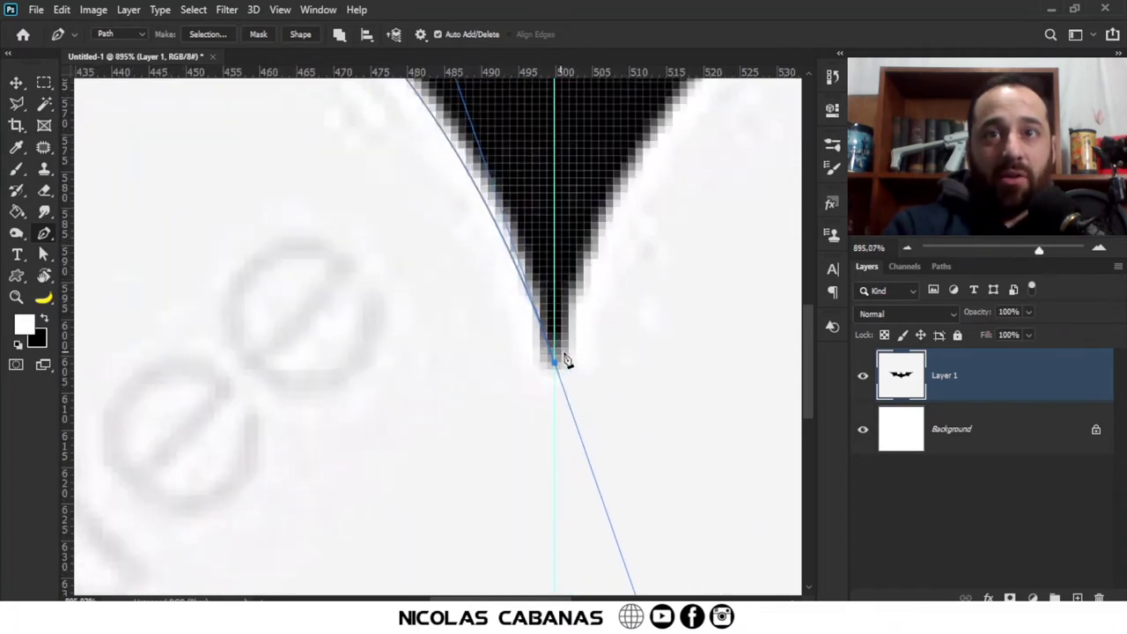
{"action": "key", "text": "Escape"}
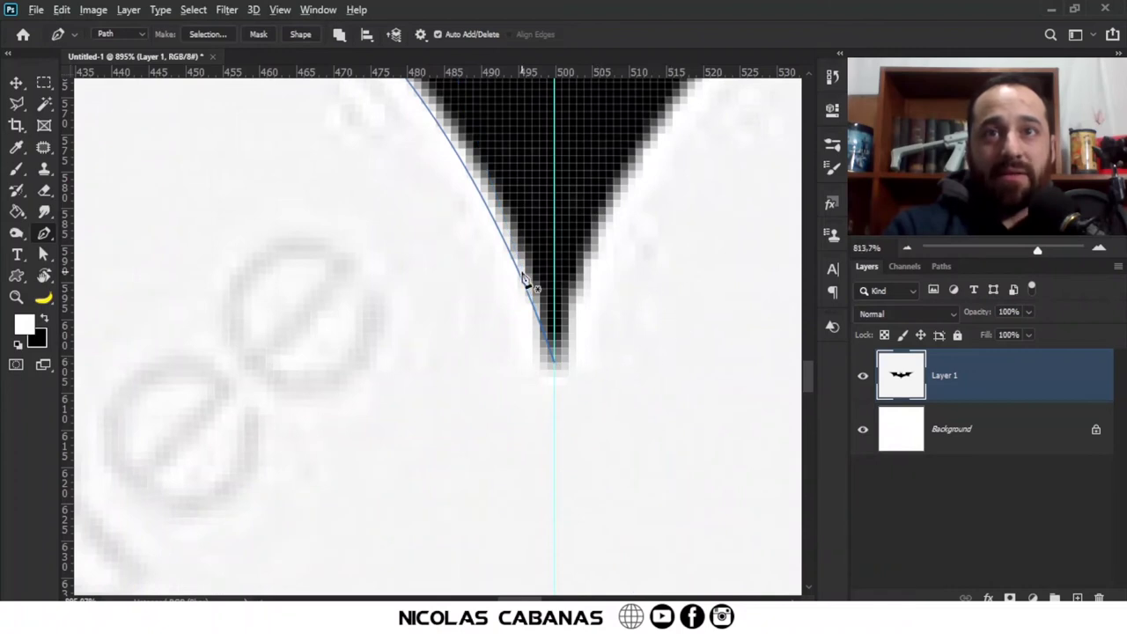
{"action": "scroll", "coordinate": [526, 280], "scroll_direction": "down", "scroll_amount": 6}
{"action": "left_click_drag", "start_coordinate": [499, 193], "coordinate": [566, 395]}
{"action": "scroll", "coordinate": [576, 383], "scroll_direction": "down", "scroll_amount": 2}
{"action": "left_click_drag", "start_coordinate": [596, 334], "coordinate": [441, 234]}
{"action": "left_click_drag", "start_coordinate": [528, 235], "coordinate": [516, 302]}
{"action": "left_click_drag", "start_coordinate": [526, 244], "coordinate": [601, 272]}
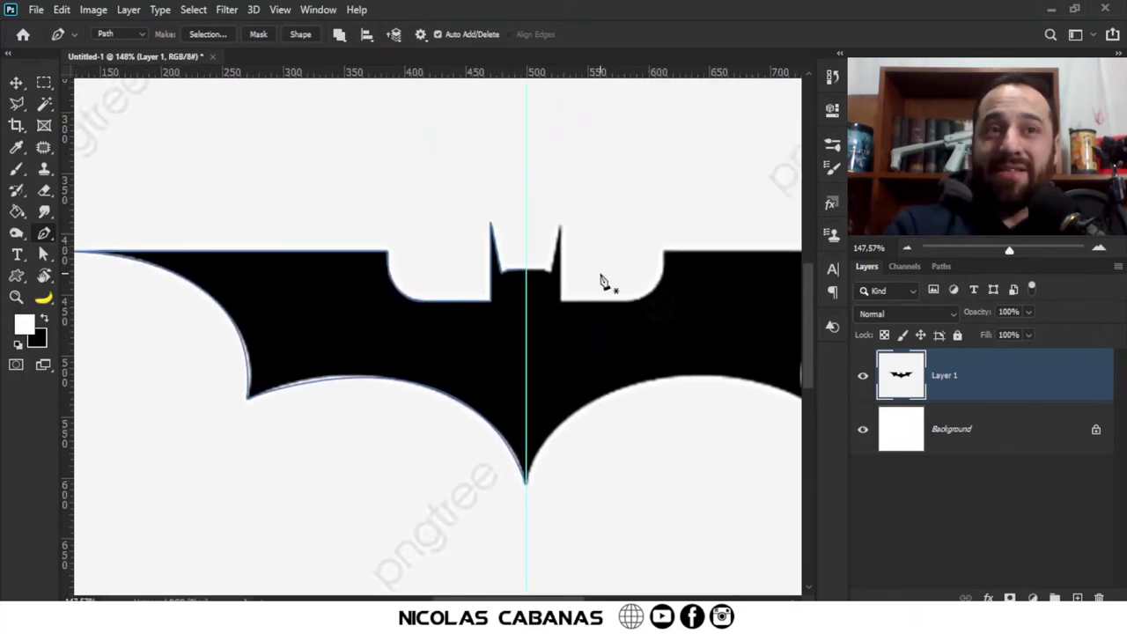
Select the traced half with the Path Selection tool, hide the logo layer and show the work path in the list of paths.
{"action": "left_click", "coordinate": [49, 255]}
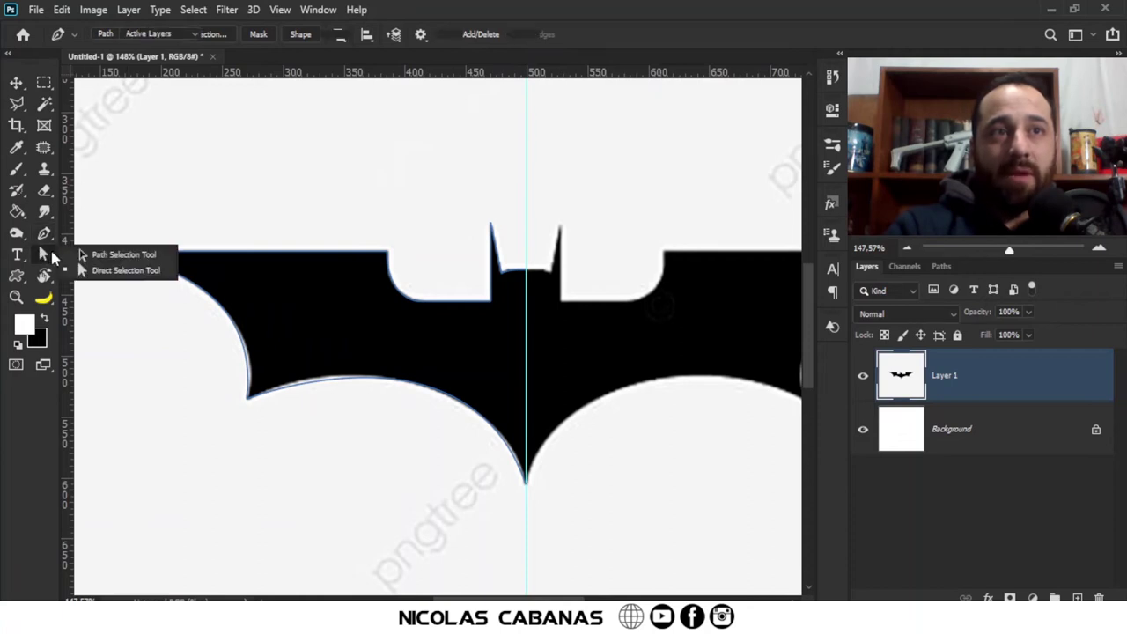
{"action": "left_click", "coordinate": [84, 256]}
{"action": "left_click_drag", "start_coordinate": [344, 311], "coordinate": [324, 286]}
{"action": "left_click", "coordinate": [326, 258]}
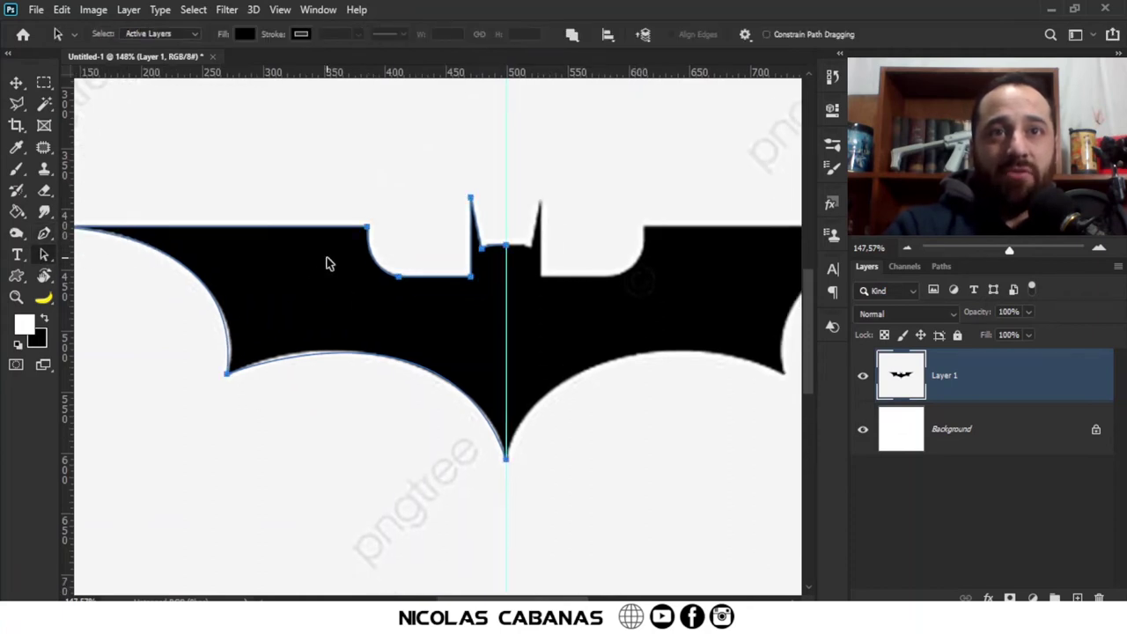
{"action": "left_click", "coordinate": [863, 373]}
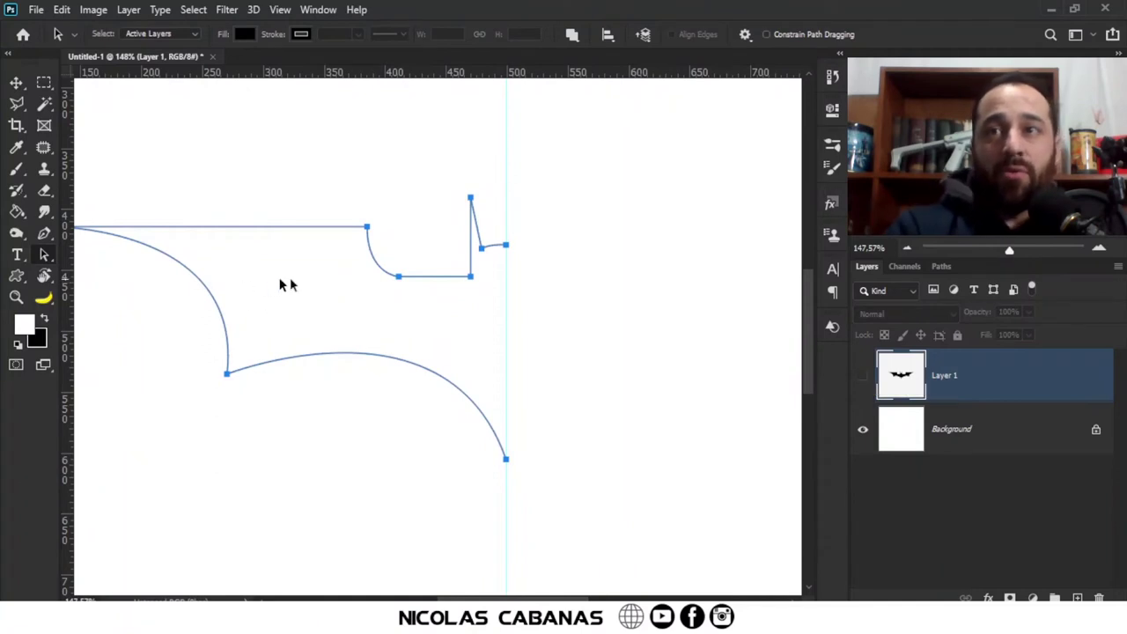
{"action": "left_click", "coordinate": [942, 267]}
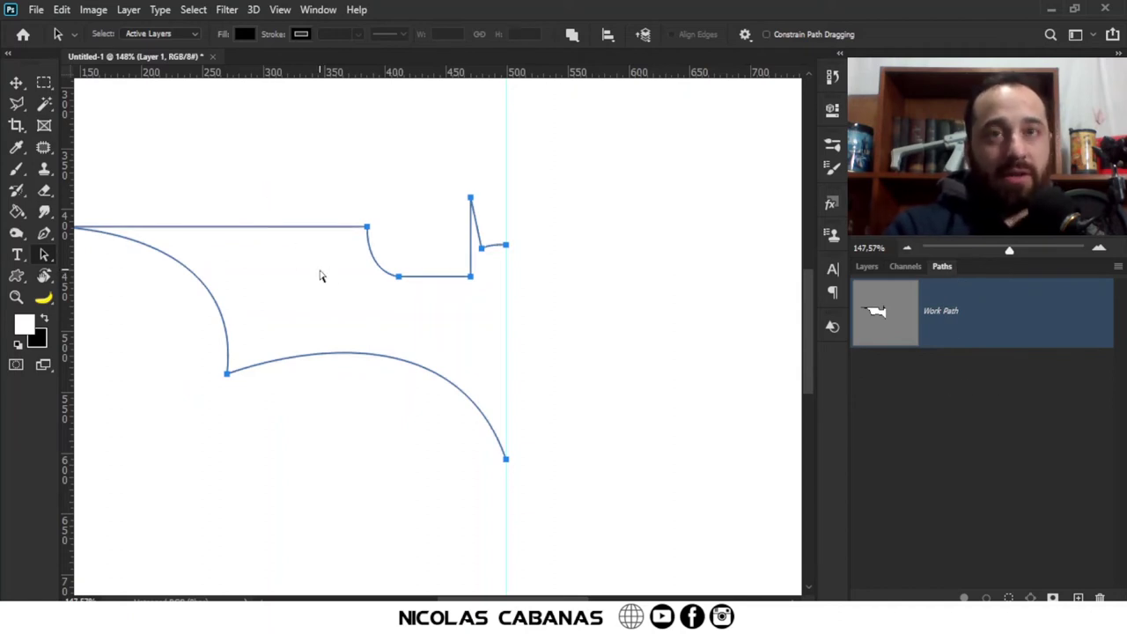
Duplicate the half path, flip the copy horizontally and place it on the other side of the centre guide to complete the bat.
{"action": "key", "text": "ctrl+t"}
{"action": "right_click", "coordinate": [387, 309]}
{"action": "left_click", "coordinate": [490, 289]}
{"action": "left_click_drag", "start_coordinate": [275, 287], "coordinate": [556, 327]}
{"action": "scroll", "coordinate": [506, 229], "scroll_direction": "up", "scroll_amount": 8}
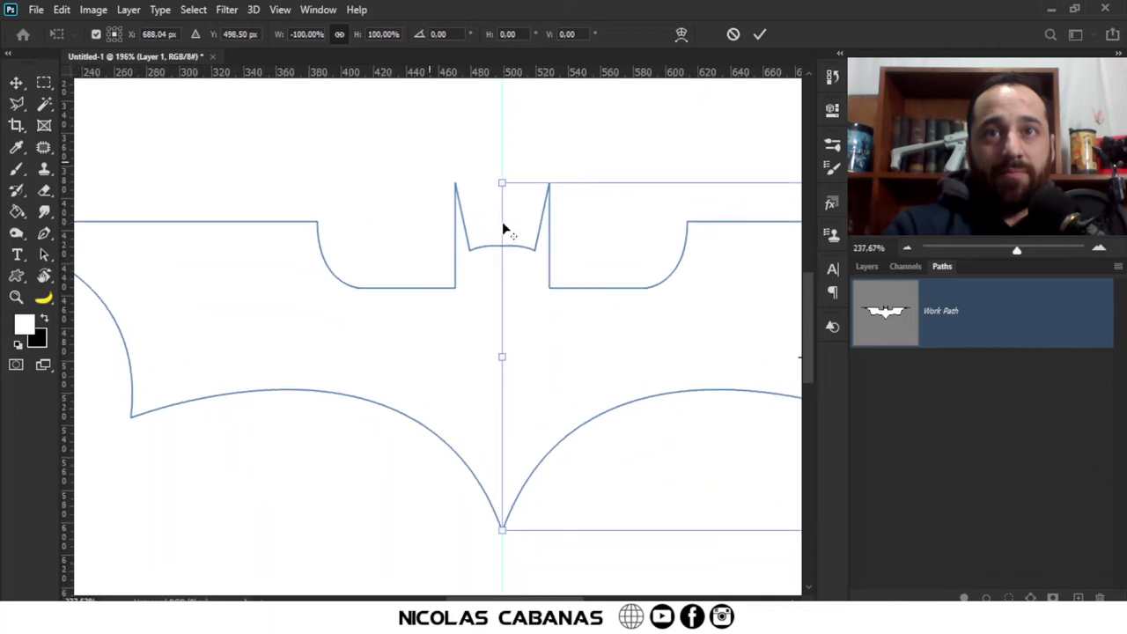
{"action": "scroll", "coordinate": [504, 280], "scroll_direction": "up", "scroll_amount": 5}
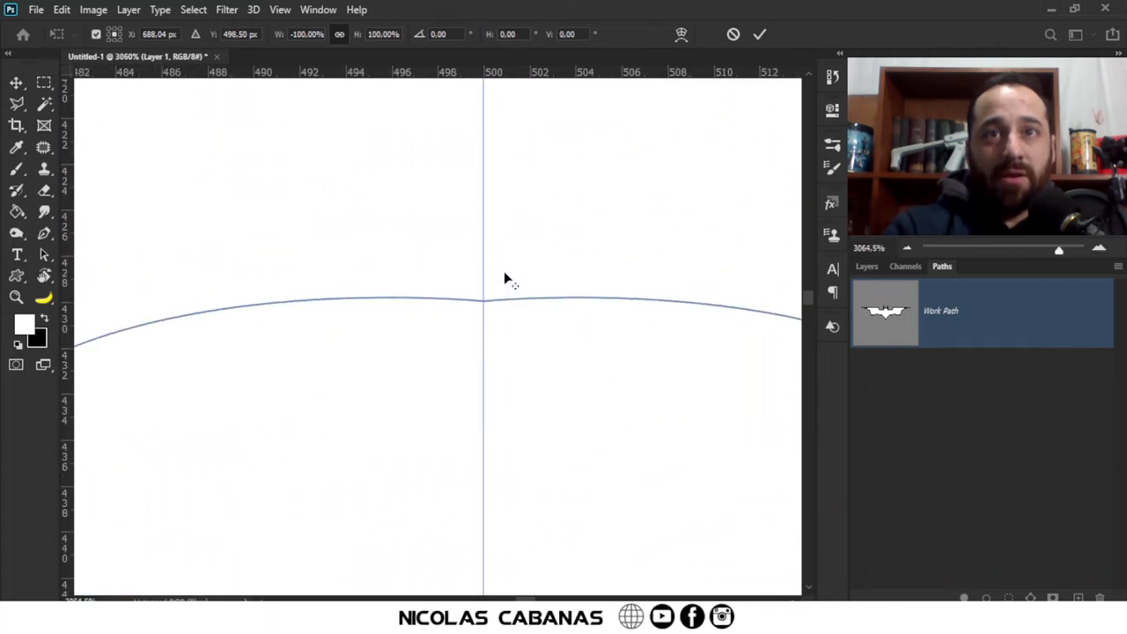
{"action": "scroll", "coordinate": [480, 352], "scroll_direction": "up", "scroll_amount": 3}
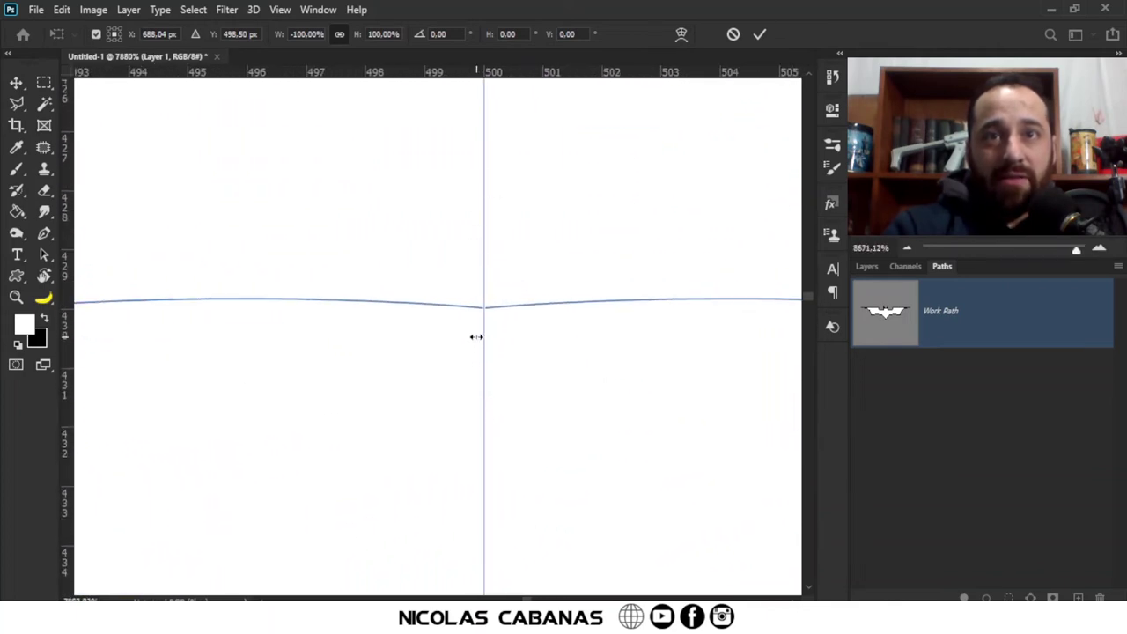
{"action": "scroll", "coordinate": [495, 322], "scroll_direction": "down", "scroll_amount": 8}
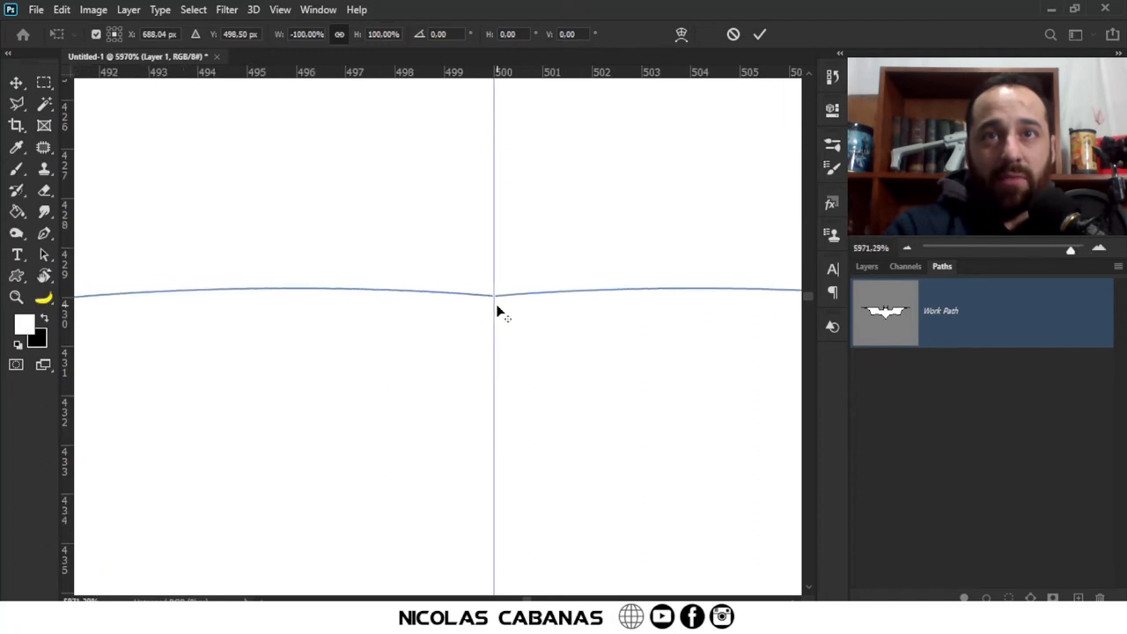
{"action": "scroll", "coordinate": [496, 317], "scroll_direction": "down", "scroll_amount": 4}
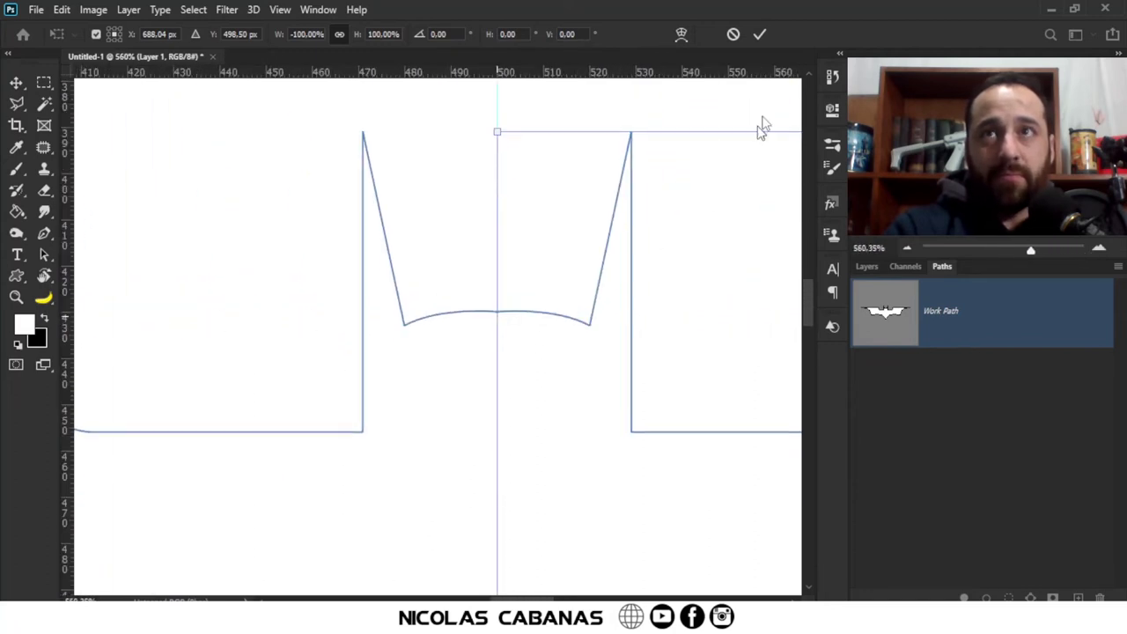
{"action": "left_click", "coordinate": [760, 34]}
Examine at high magnification how the two path halves meet at the tail tip and at the head's centre.
{"action": "scroll", "coordinate": [520, 461], "scroll_direction": "down", "scroll_amount": 8}
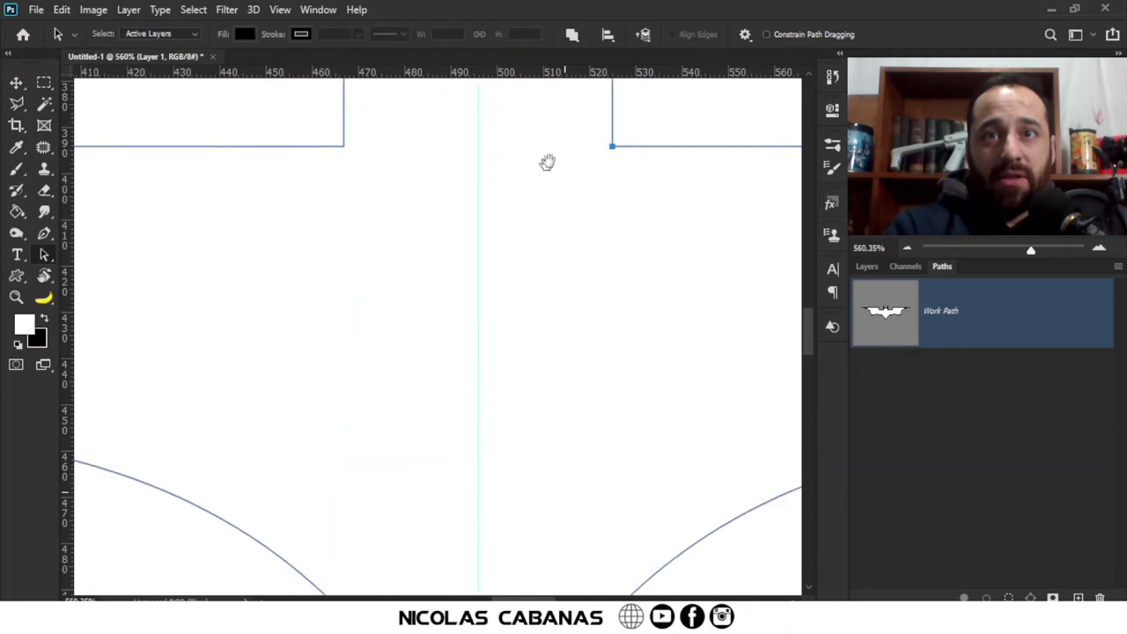
{"action": "left_click", "coordinate": [529, 396]}
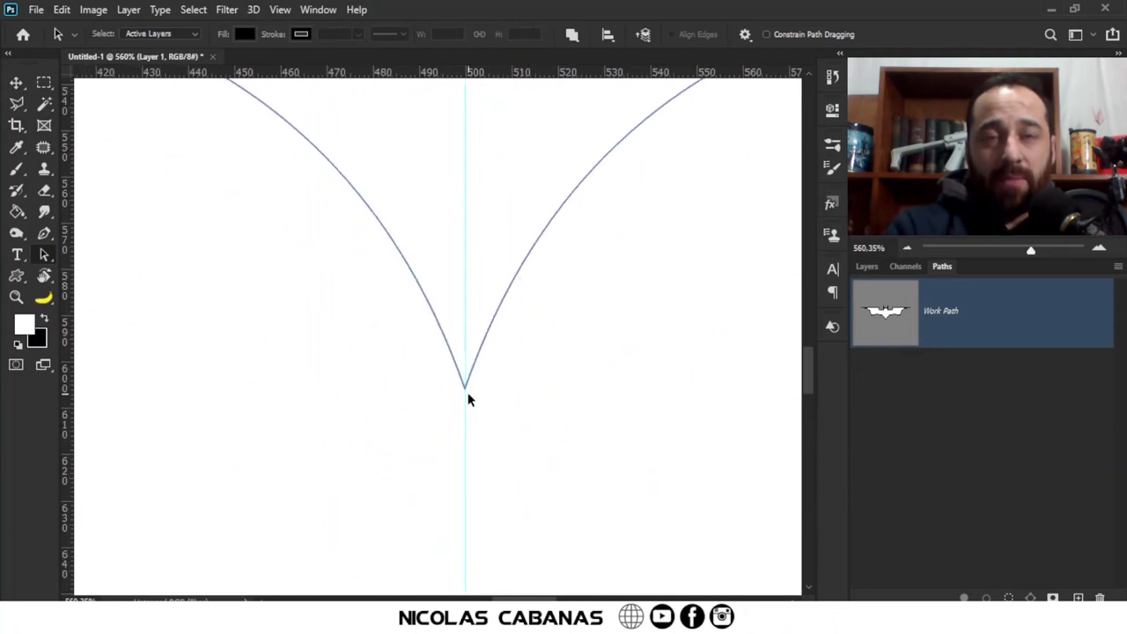
{"action": "left_click", "coordinate": [21, 301]}
{"action": "left_click_drag", "start_coordinate": [485, 407], "coordinate": [687, 388]}
{"action": "left_click_drag", "start_coordinate": [287, 327], "coordinate": [299, 353]}
{"action": "left_click_drag", "start_coordinate": [332, 307], "coordinate": [206, 284]}
{"action": "left_click_drag", "start_coordinate": [627, 189], "coordinate": [413, 192]}
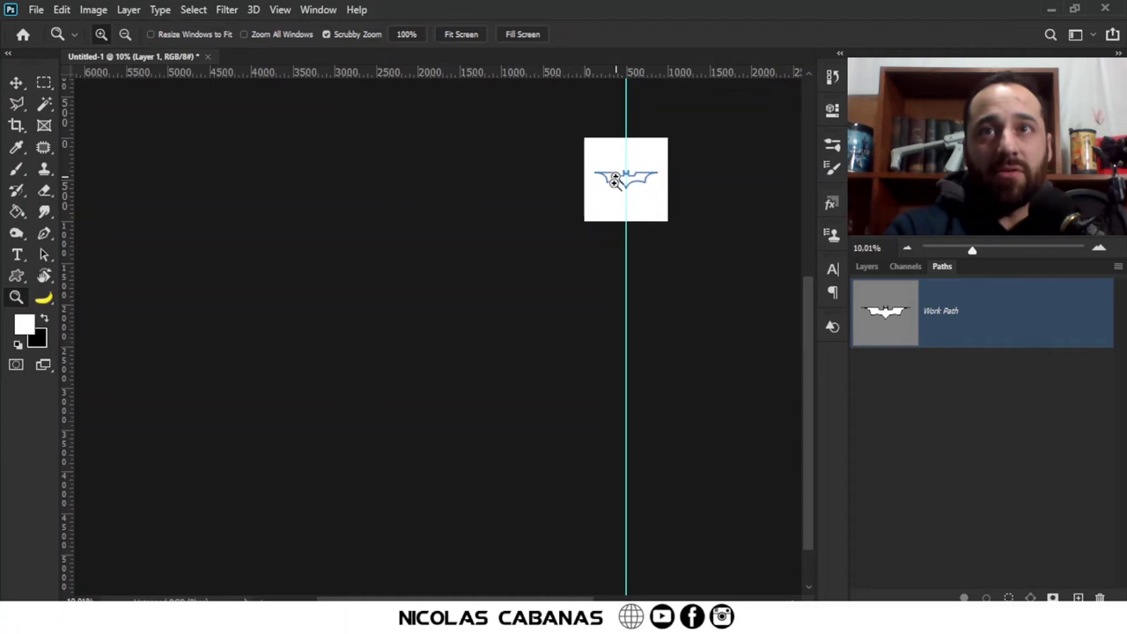
{"action": "left_click_drag", "start_coordinate": [616, 181], "coordinate": [716, 153]}
{"action": "left_click_drag", "start_coordinate": [627, 200], "coordinate": [463, 335]}
{"action": "left_click_drag", "start_coordinate": [518, 251], "coordinate": [641, 244]}
{"action": "left_click_drag", "start_coordinate": [407, 304], "coordinate": [560, 248]}
Move the mirrored half's head-centre anchor onto the left half's end anchor with Direct Selection, and select the overlapping anchors.
{"action": "left_click_drag", "start_coordinate": [44, 255], "coordinate": [124, 271]}
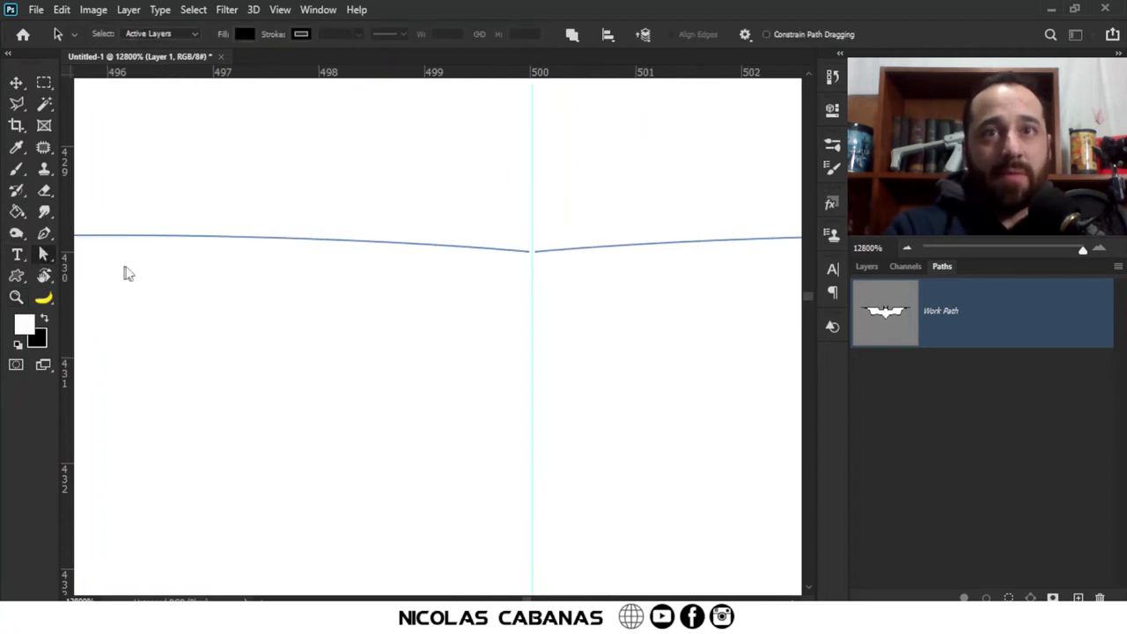
{"action": "left_click", "coordinate": [536, 254]}
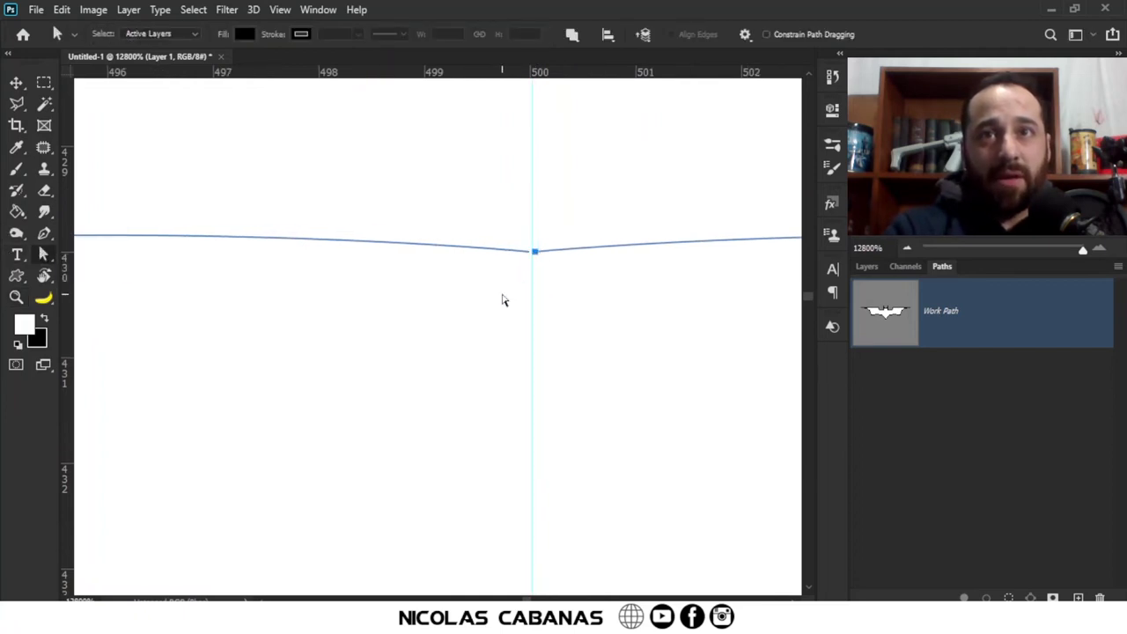
{"action": "left_click_drag", "start_coordinate": [536, 254], "coordinate": [531, 255]}
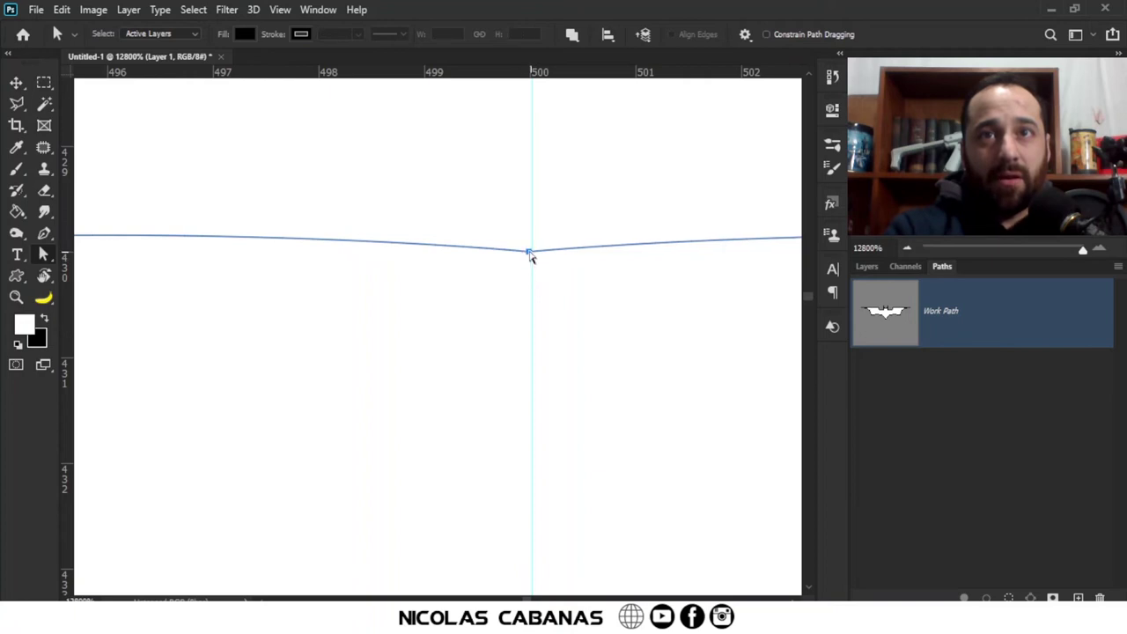
{"action": "scroll", "coordinate": [474, 279], "scroll_direction": "down", "scroll_amount": 10}
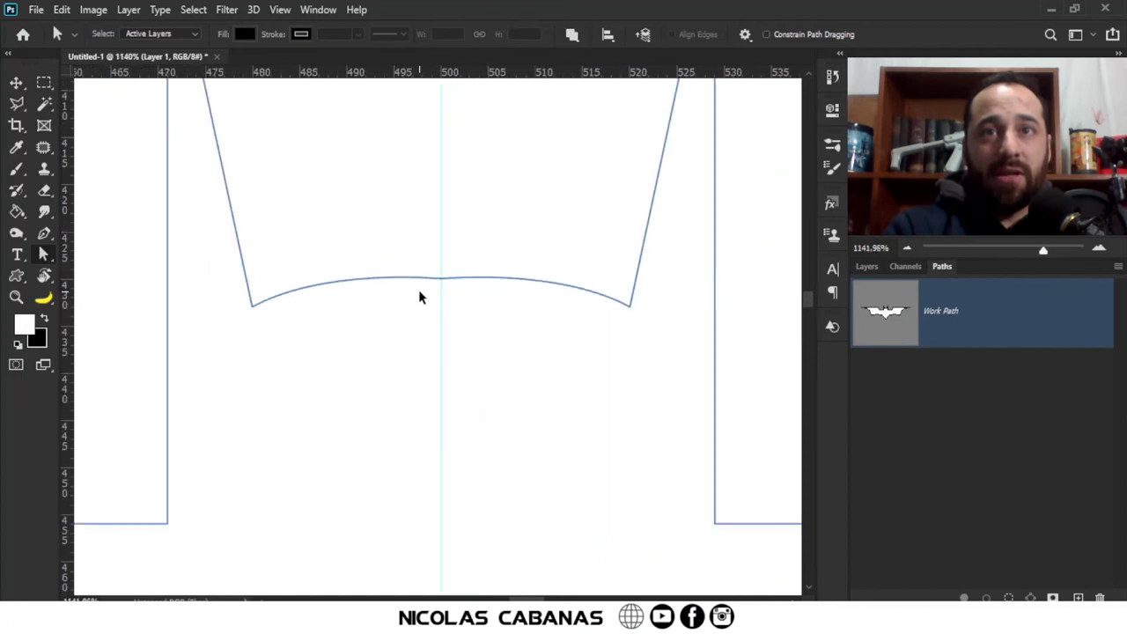
{"action": "left_click_drag", "start_coordinate": [456, 280], "coordinate": [443, 312]}
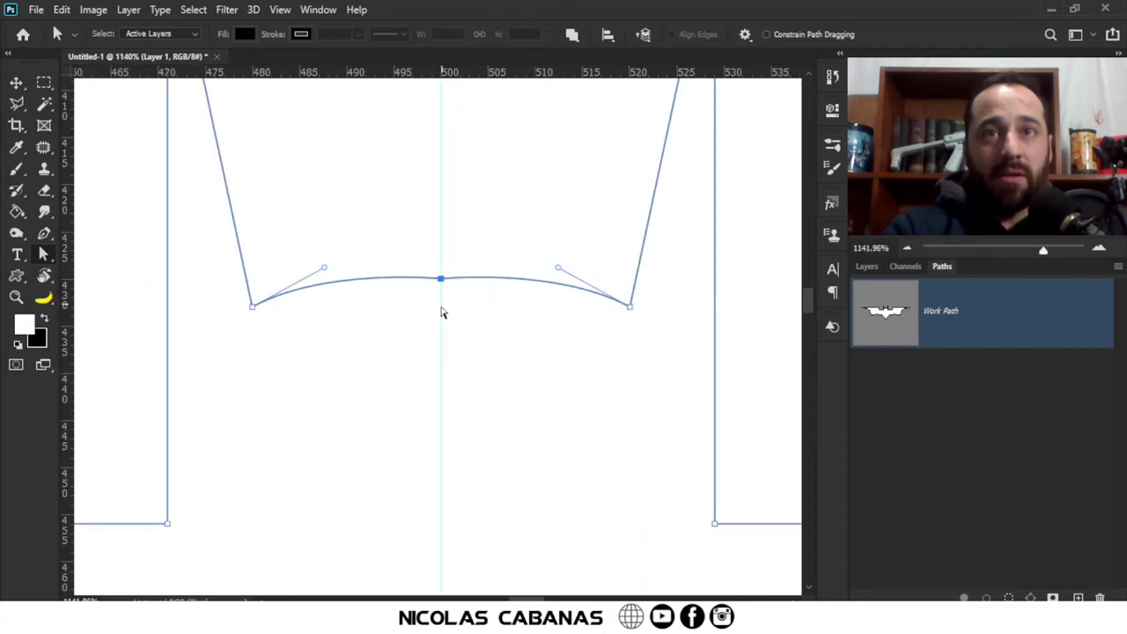
Nudge the selected overlapping head-centre anchors upward until the top of the head forms one smooth arc, and deselect the path.
{"action": "key", "text": "Up"}
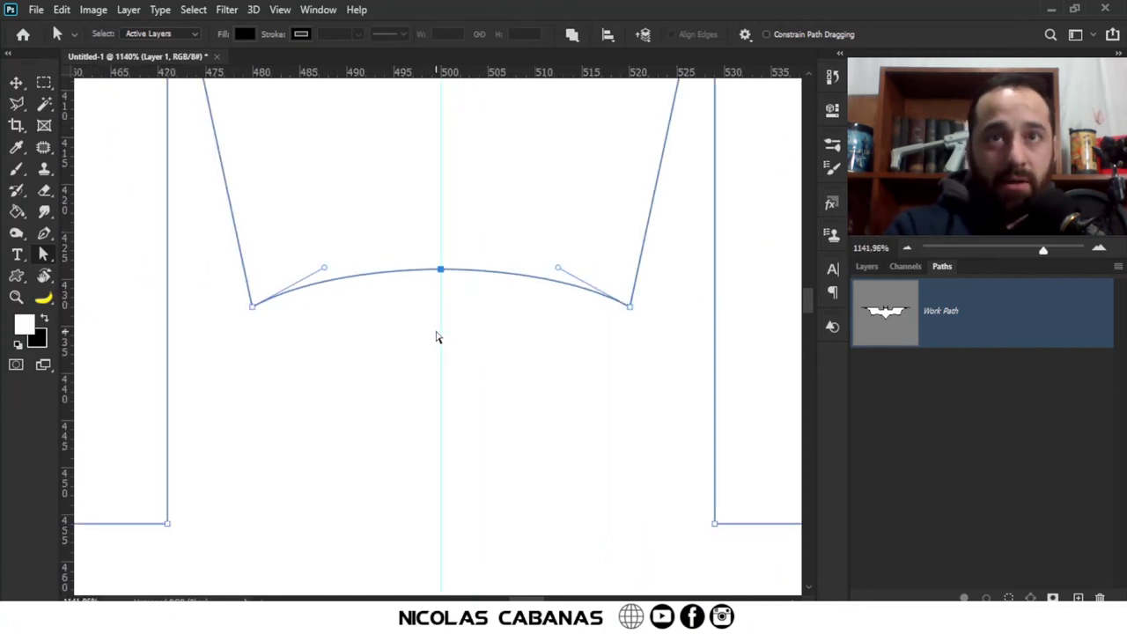
{"action": "left_click", "coordinate": [344, 406]}
{"action": "left_click_drag", "start_coordinate": [417, 247], "coordinate": [461, 313]}
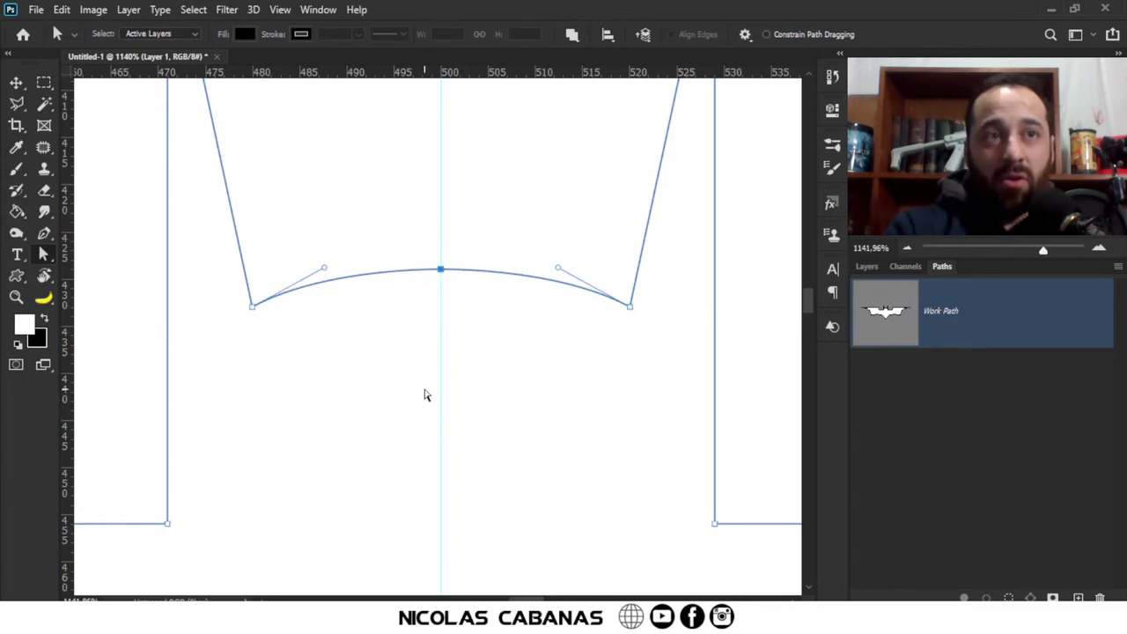
{"action": "key", "text": "Down"}
{"action": "key", "text": "Up"}
{"action": "key", "text": "Up"}
{"action": "key", "text": "Down"}
{"action": "left_click", "coordinate": [408, 350]}
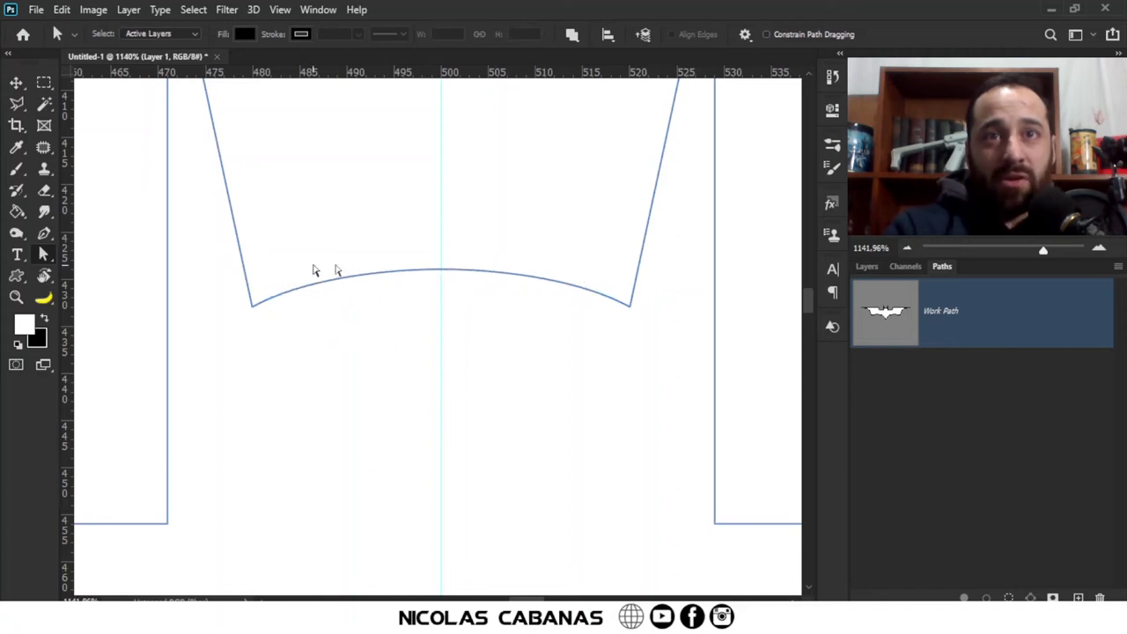
Select both bat halves with the Path Selection tool and join them with Merge Shape Components.
{"action": "scroll", "coordinate": [347, 349], "scroll_direction": "down", "scroll_amount": 8}
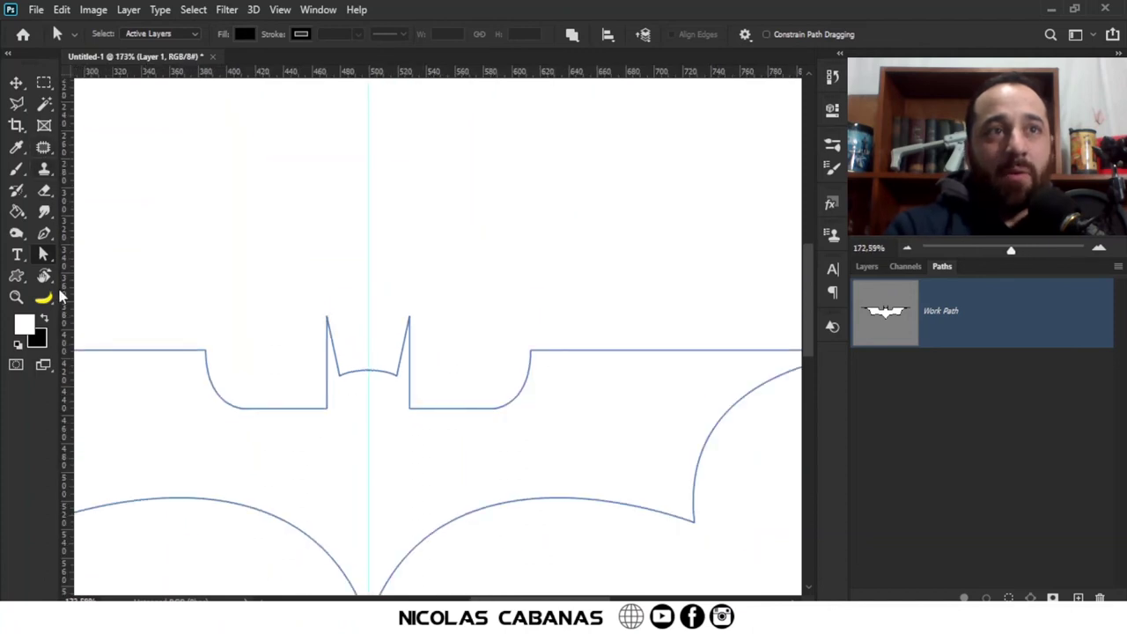
{"action": "right_click", "coordinate": [45, 257]}
{"action": "left_click", "coordinate": [84, 251]}
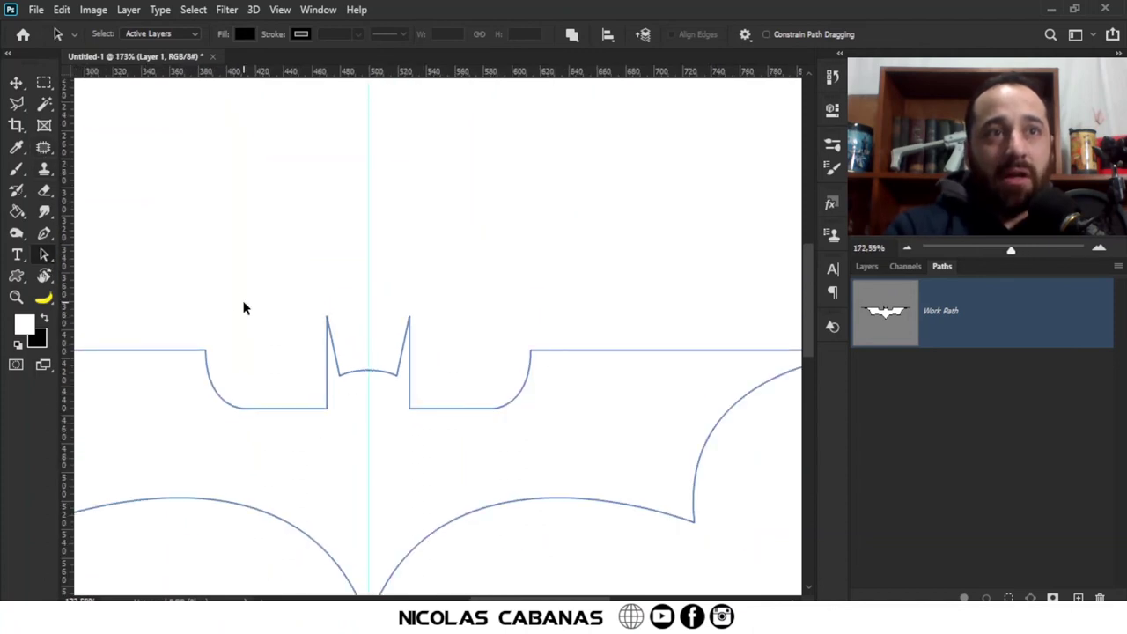
{"action": "scroll", "coordinate": [267, 371], "scroll_direction": "down", "scroll_amount": 2}
{"action": "left_click_drag", "start_coordinate": [317, 358], "coordinate": [367, 334]}
{"action": "left_click_drag", "start_coordinate": [277, 235], "coordinate": [510, 454]}
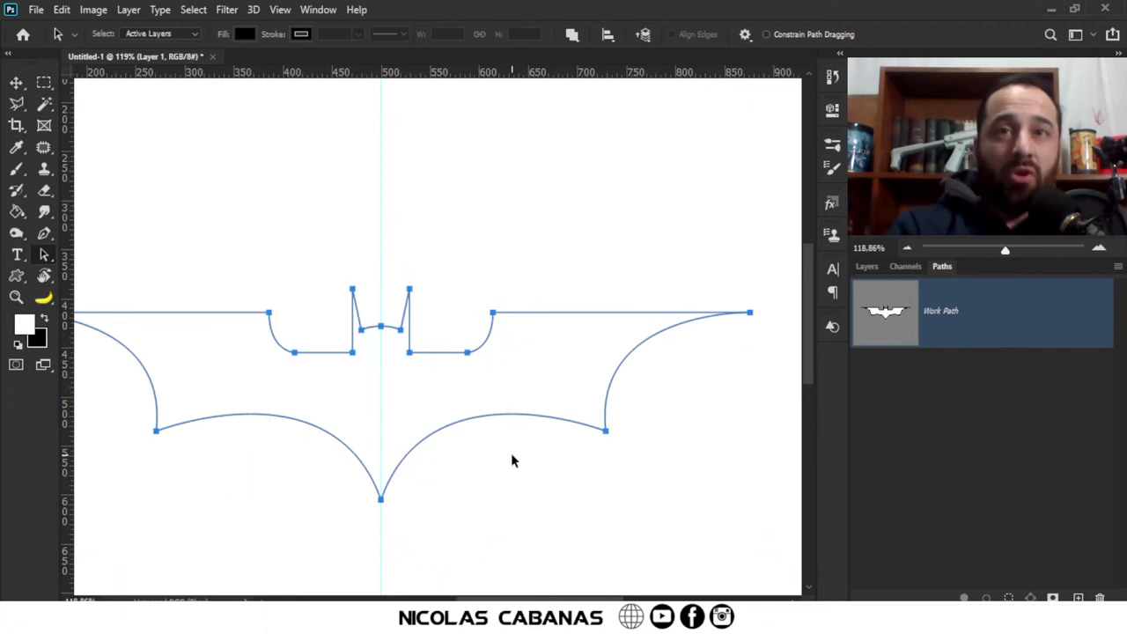
{"action": "left_click", "coordinate": [570, 35]}
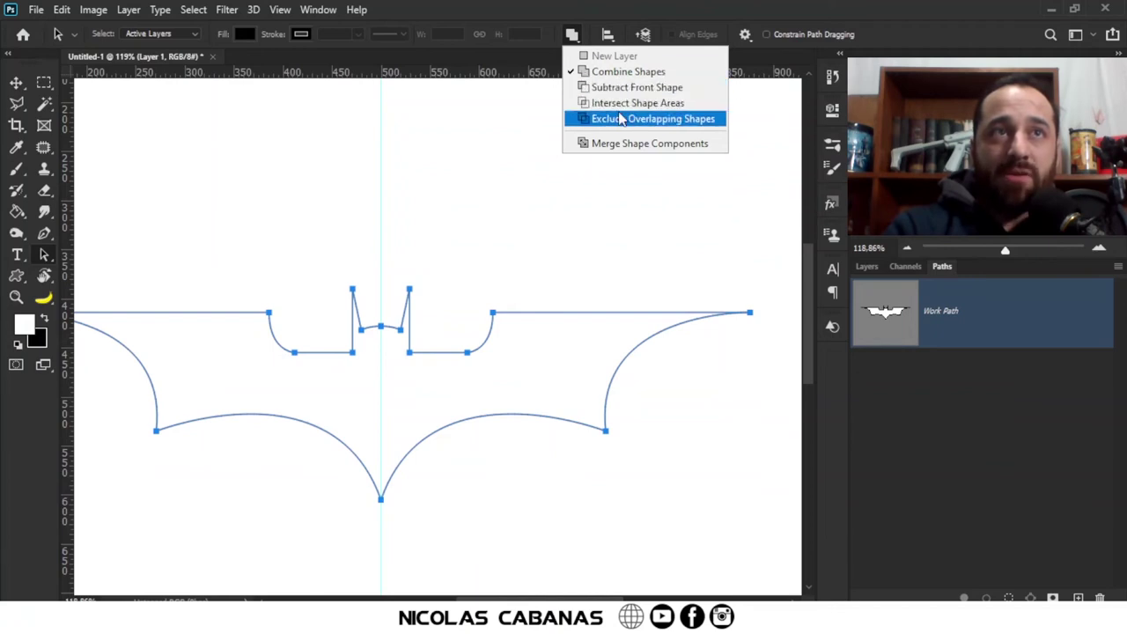
{"action": "left_click", "coordinate": [676, 144]}
{"action": "left_click", "coordinate": [493, 293]}
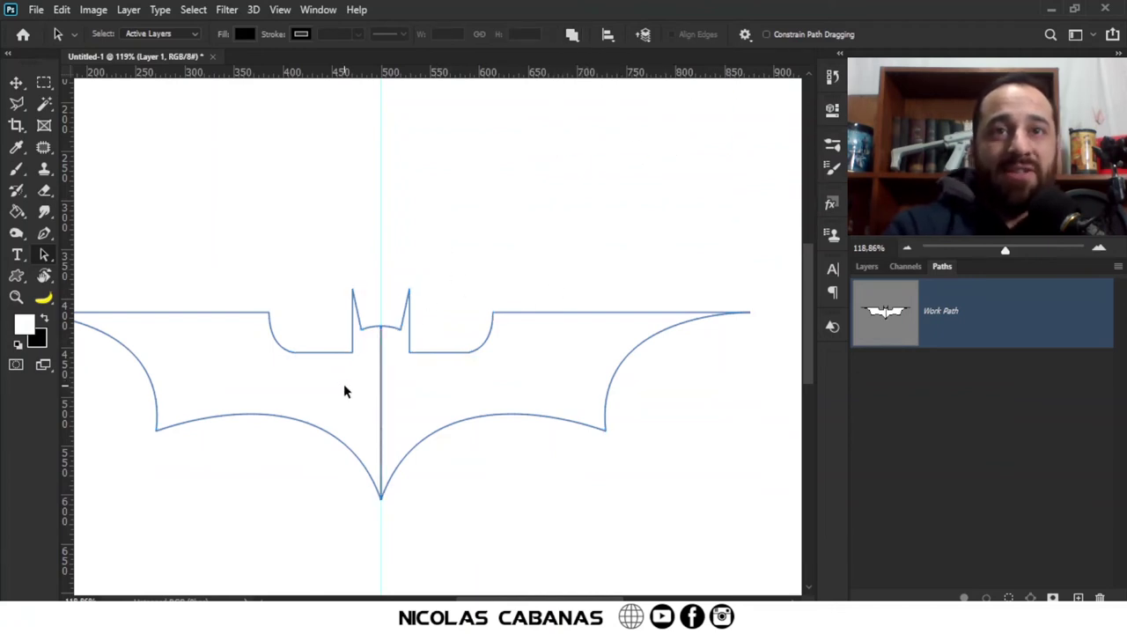
Remove the overlapping vertical segments along the centre line between head and tail tip with Direct Selection.
{"action": "scroll", "coordinate": [312, 464], "scroll_direction": "up", "scroll_amount": 4}
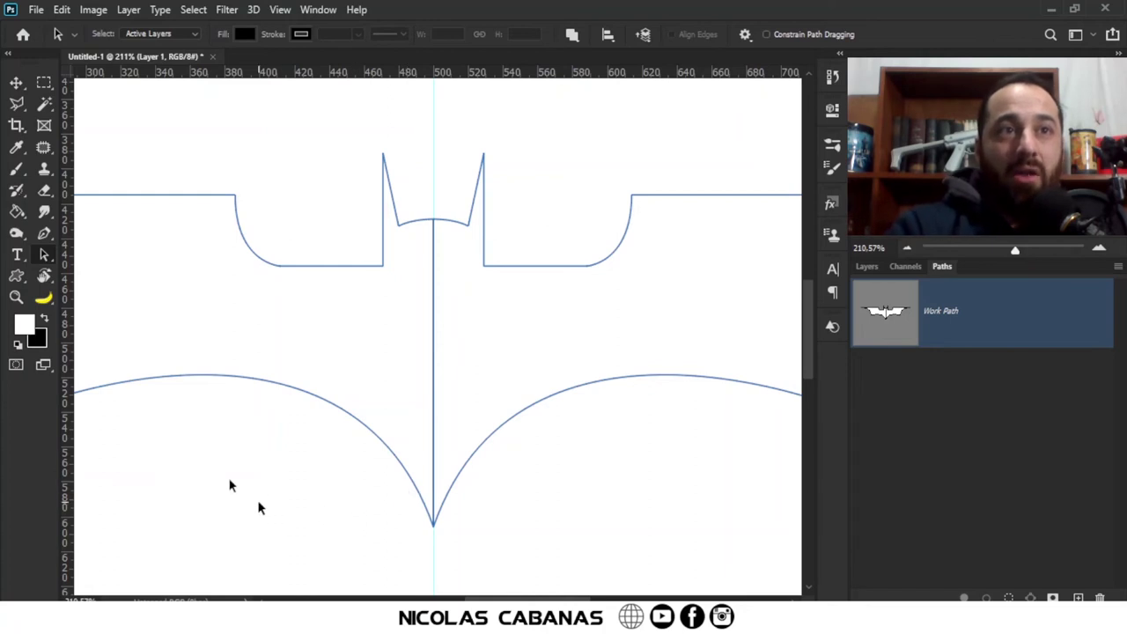
{"action": "right_click", "coordinate": [42, 252]}
{"action": "left_click", "coordinate": [97, 271]}
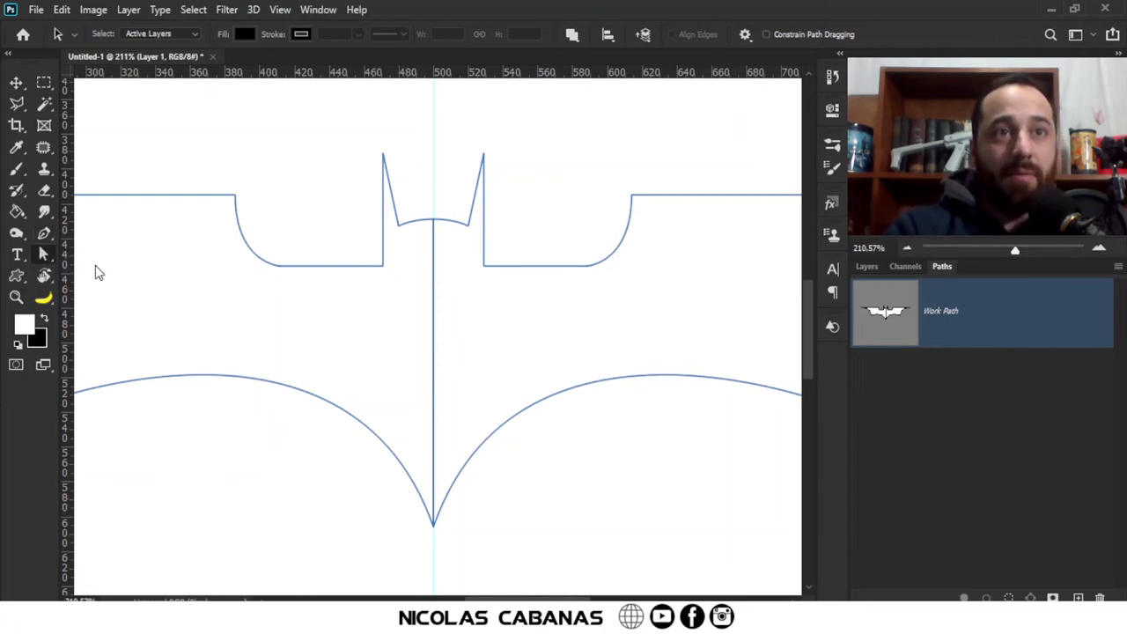
{"action": "left_click", "coordinate": [434, 334]}
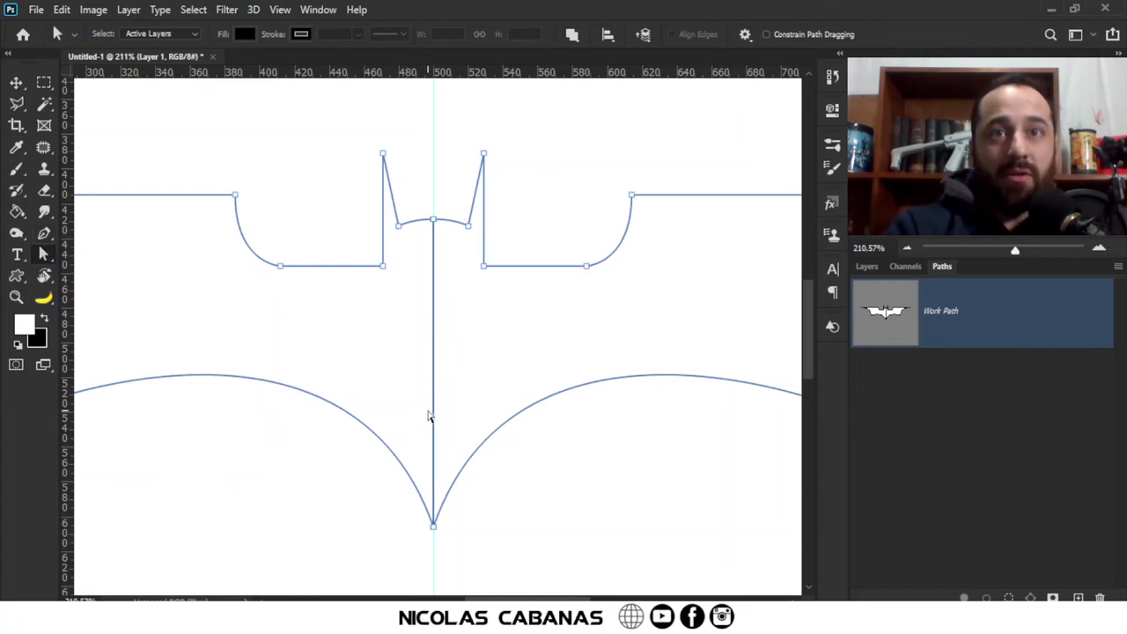
{"action": "key", "text": "Delete"}
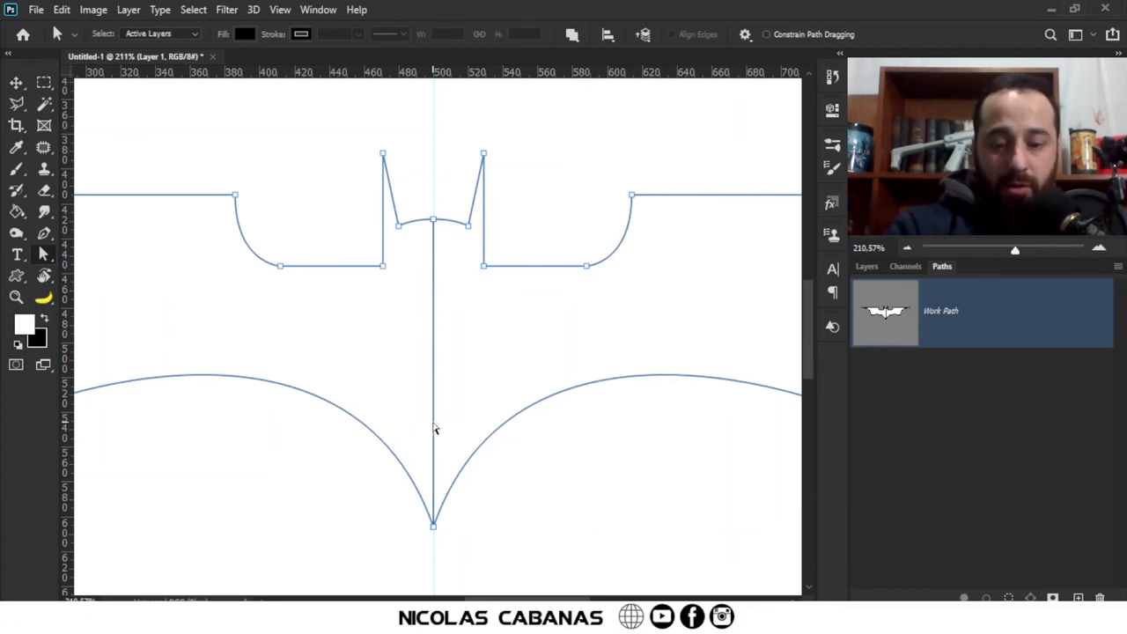
{"action": "key", "text": "Delete"}
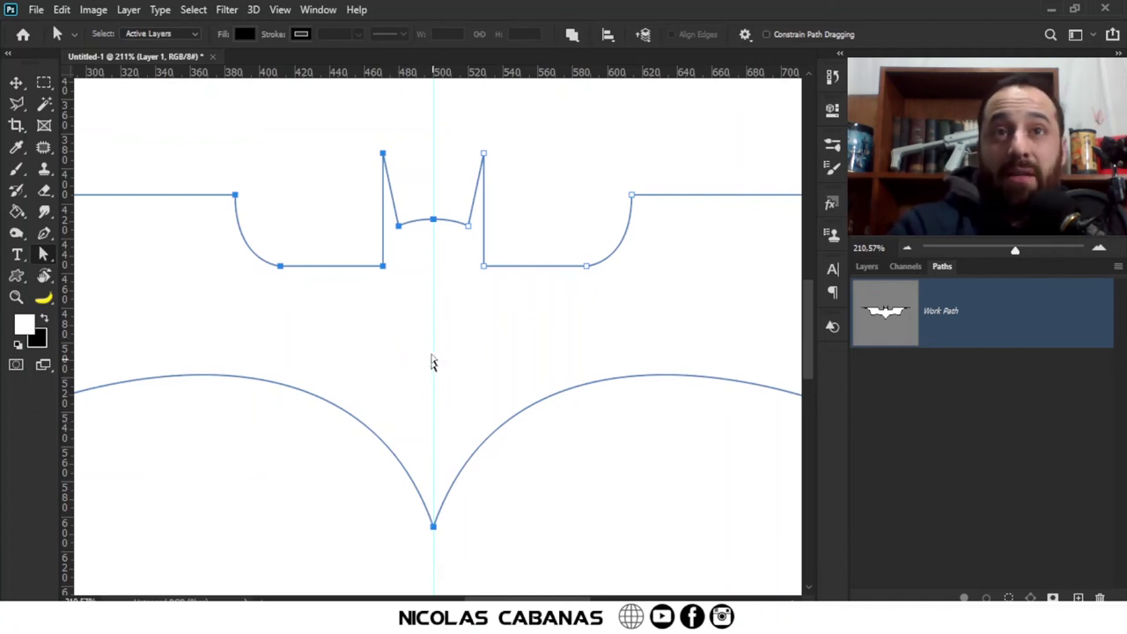
{"action": "scroll", "coordinate": [406, 385], "scroll_direction": "down", "scroll_amount": 4}
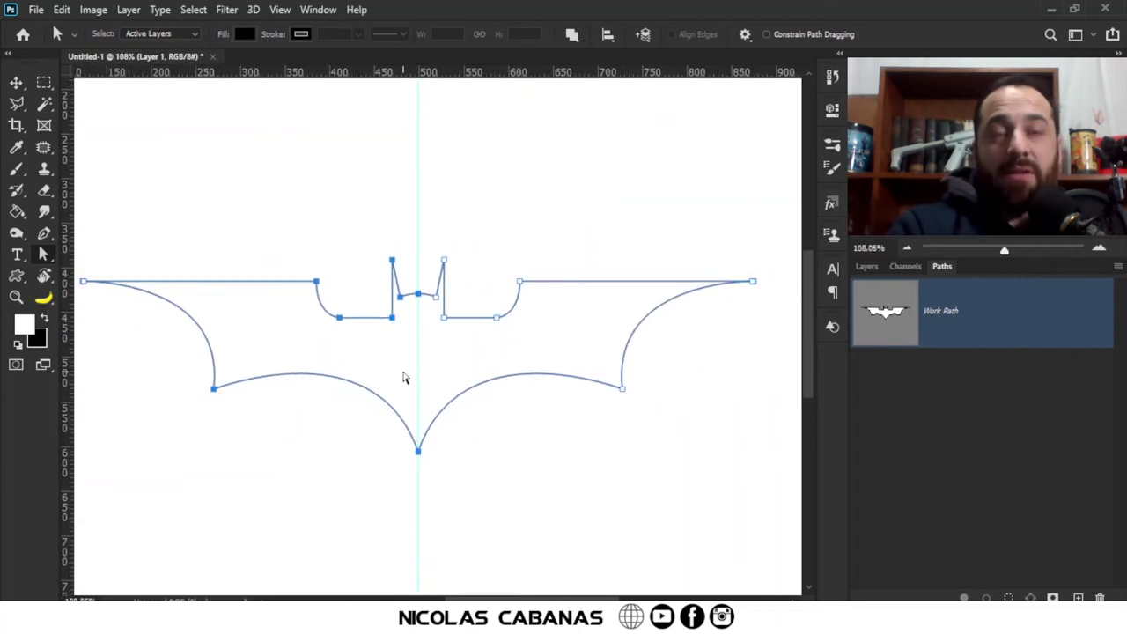
Move the whole joined bat path with the Path Selection tool and place it lower on the canvas, centred on the vertical guide.
{"action": "right_click", "coordinate": [43, 257]}
{"action": "left_click", "coordinate": [95, 254]}
{"action": "left_click", "coordinate": [204, 225]}
{"action": "left_click_drag", "start_coordinate": [220, 324], "coordinate": [481, 272]}
{"action": "left_click_drag", "start_coordinate": [605, 305], "coordinate": [335, 245]}
{"action": "left_click_drag", "start_coordinate": [253, 113], "coordinate": [507, 285]}
{"action": "key", "text": "ctrl+z"}
{"action": "left_click_drag", "start_coordinate": [381, 352], "coordinate": [554, 282]}
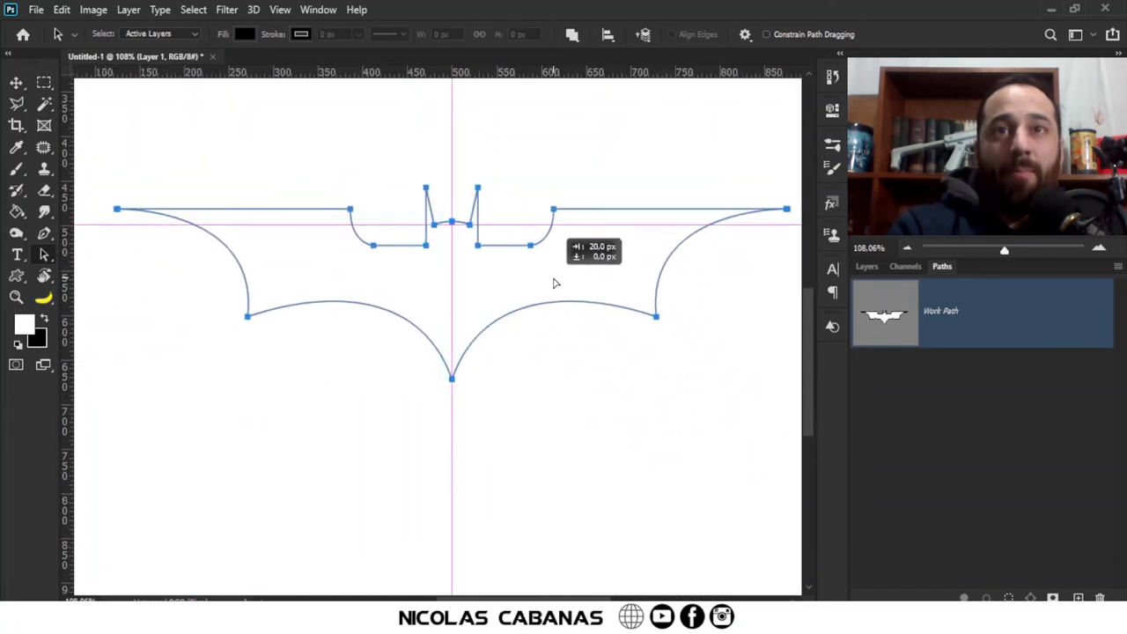
{"action": "scroll", "coordinate": [503, 292], "scroll_direction": "down", "scroll_amount": 2}
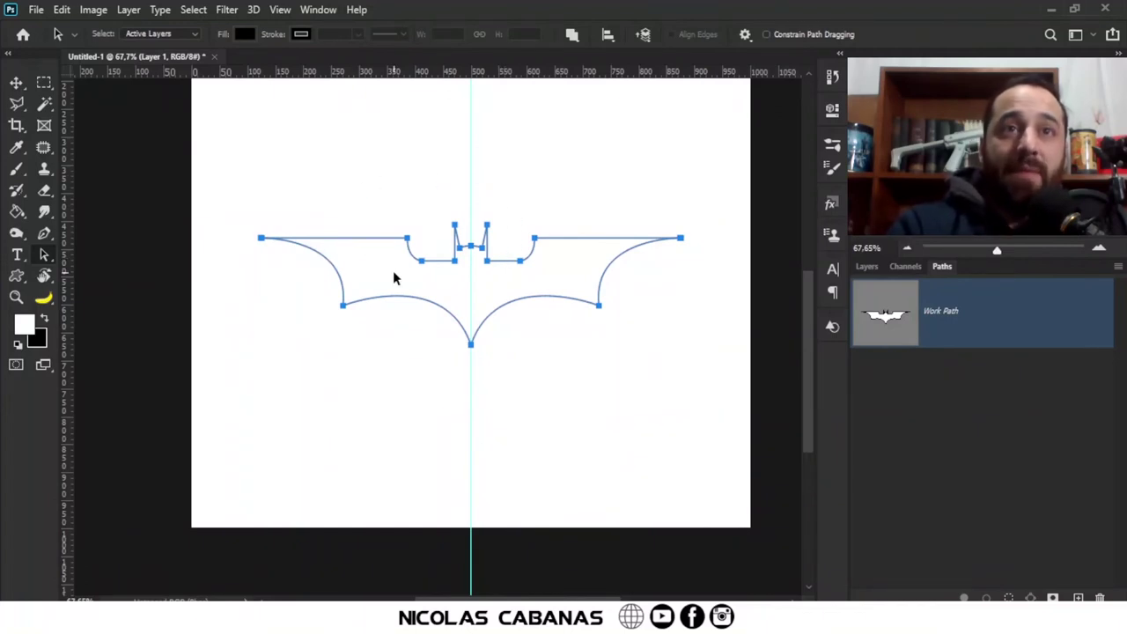
Define the finished bat path as a custom shape named BATMAN and deselect the work path.
{"action": "left_click", "coordinate": [62, 10]}
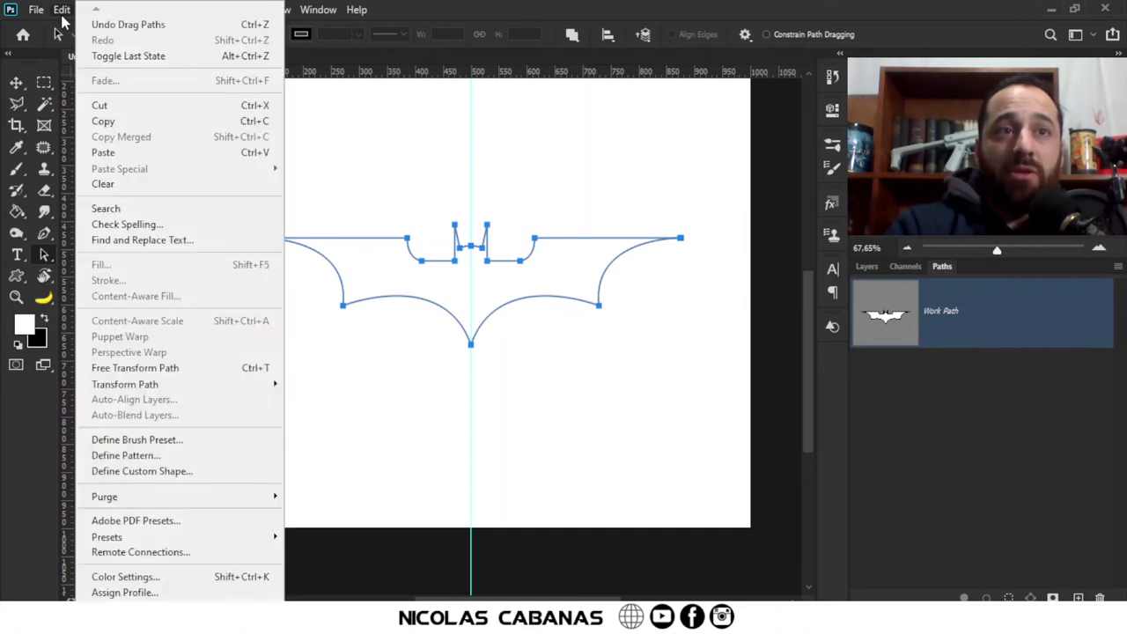
{"action": "left_click", "coordinate": [231, 481]}
{"action": "type", "text": "BATM"}
{"action": "key", "text": "Return"}
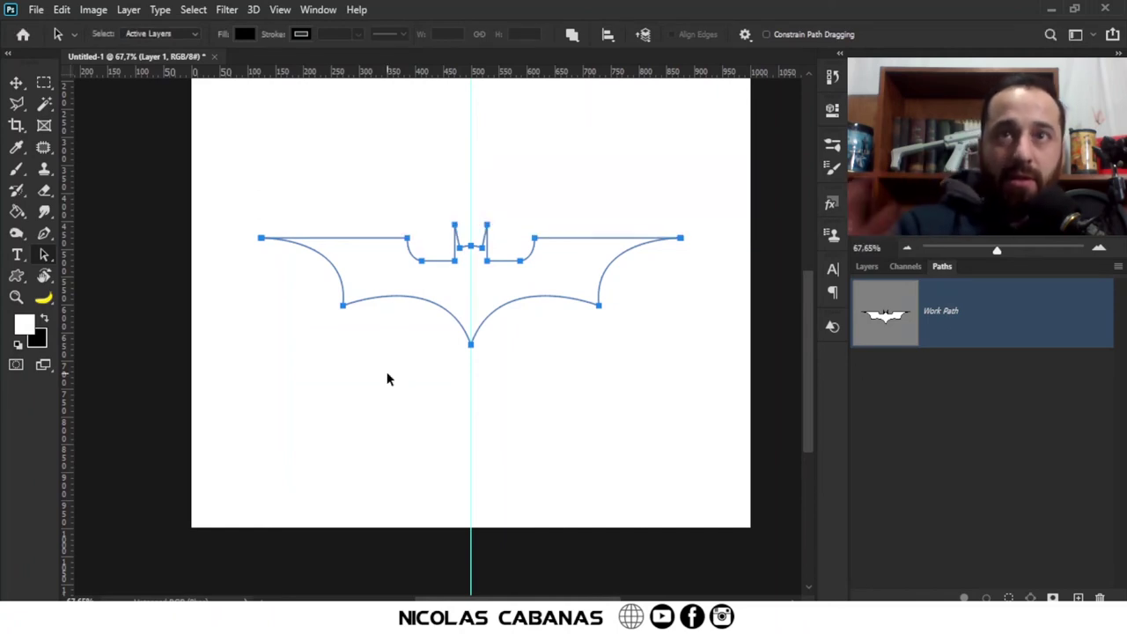
{"action": "left_click", "coordinate": [995, 390]}
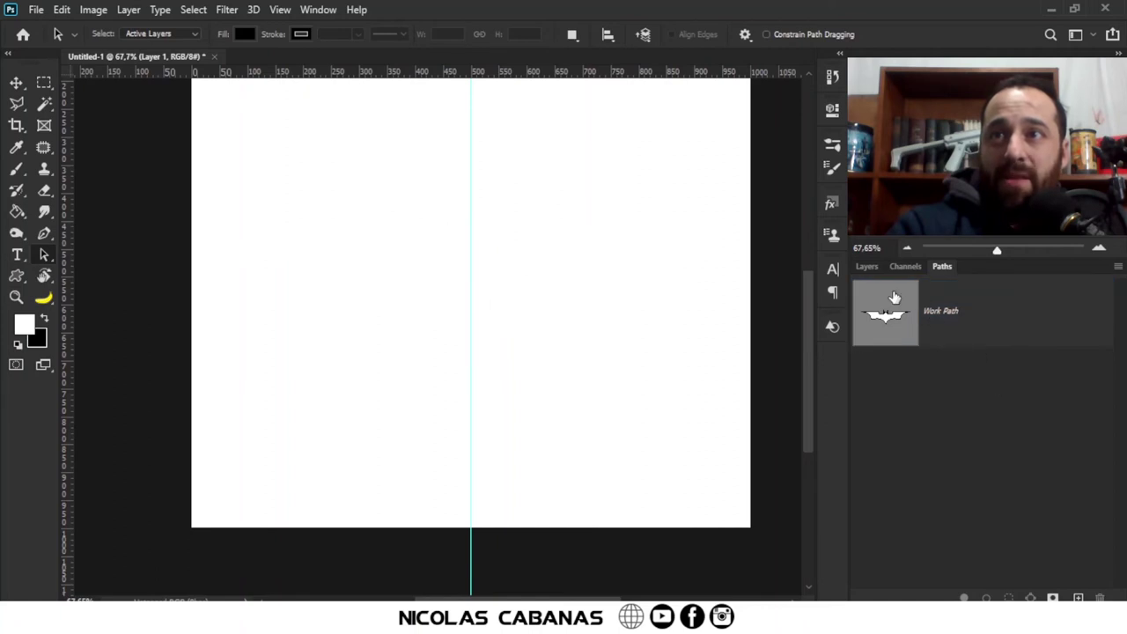
Draw the saved BATMAN custom shape as a new shape layer with black fill, about 674 by 193 px, across the guide.
{"action": "left_click", "coordinate": [867, 267]}
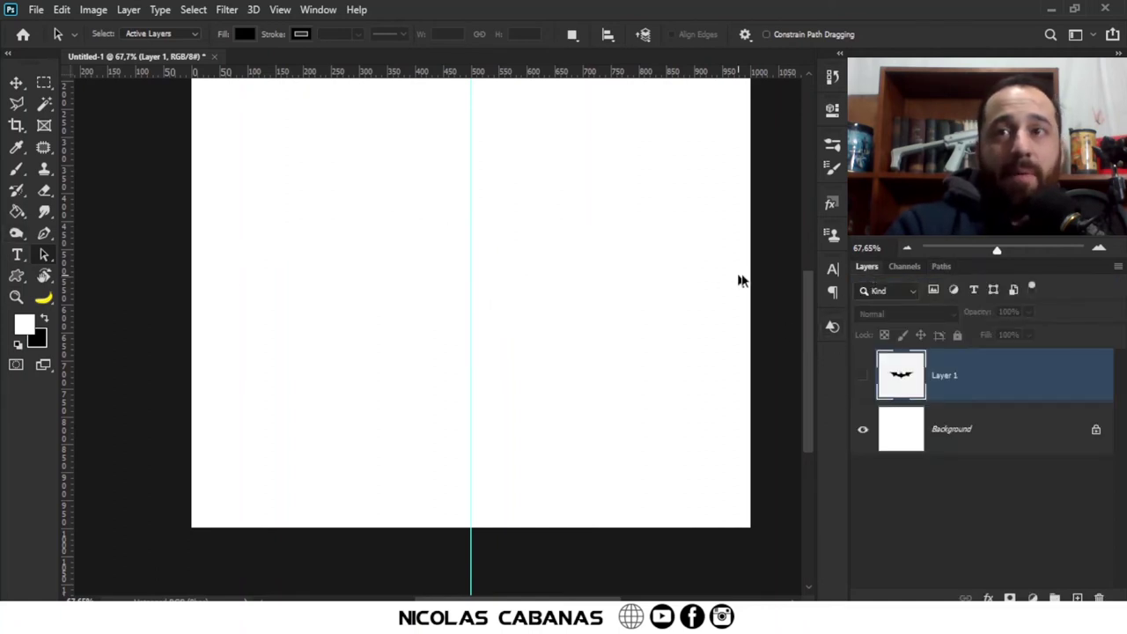
{"action": "left_click_drag", "start_coordinate": [16, 282], "coordinate": [94, 357]}
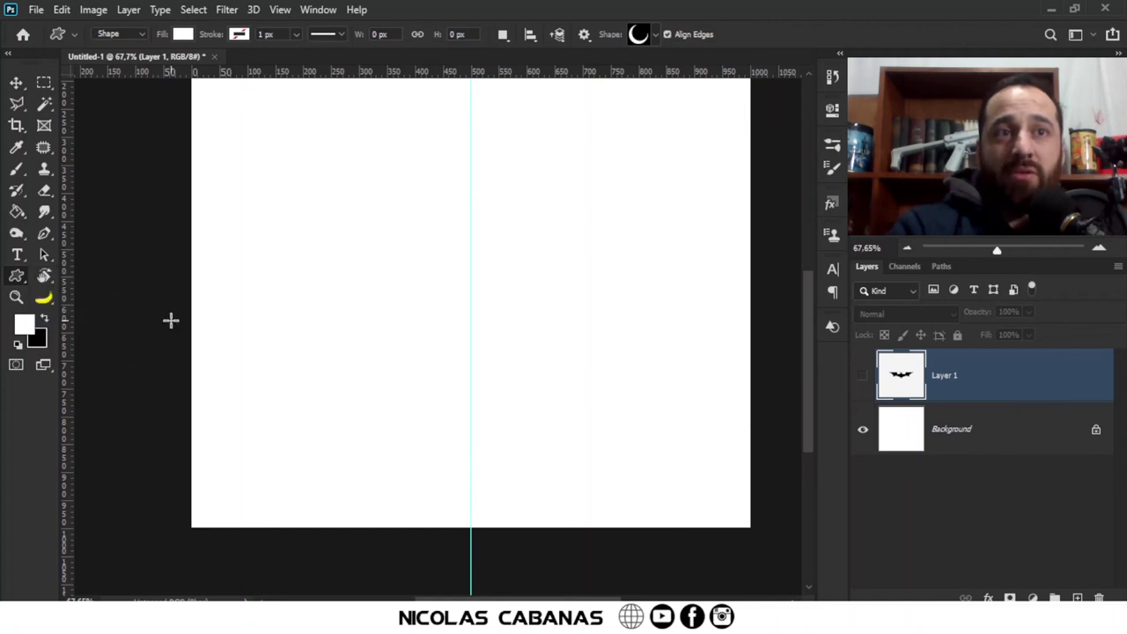
{"action": "left_click", "coordinate": [656, 35]}
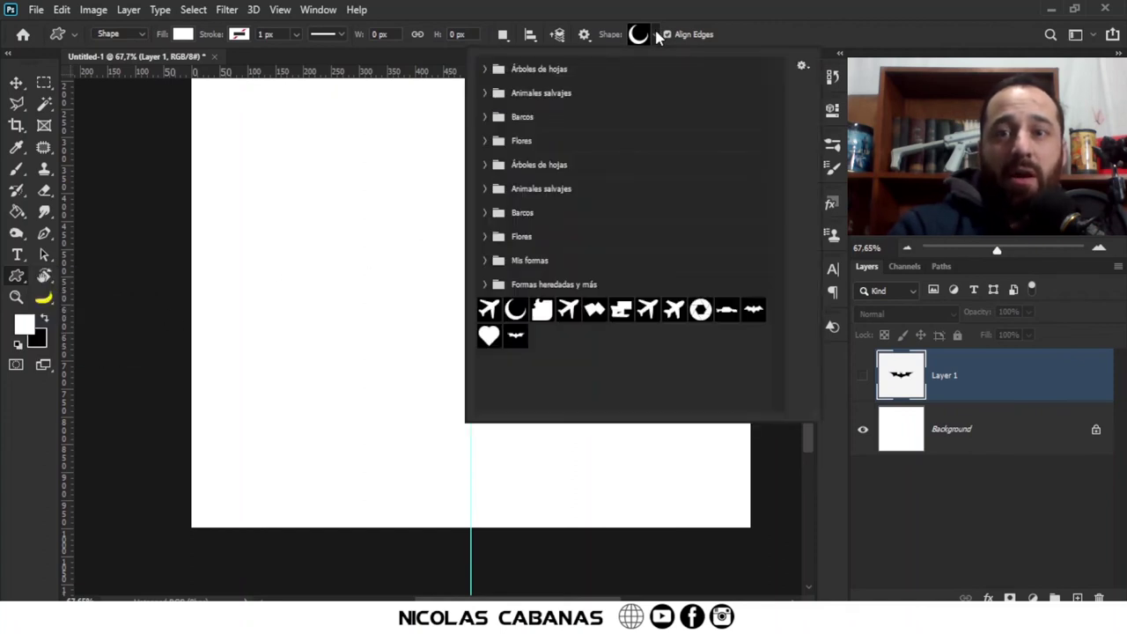
{"action": "left_click", "coordinate": [518, 339]}
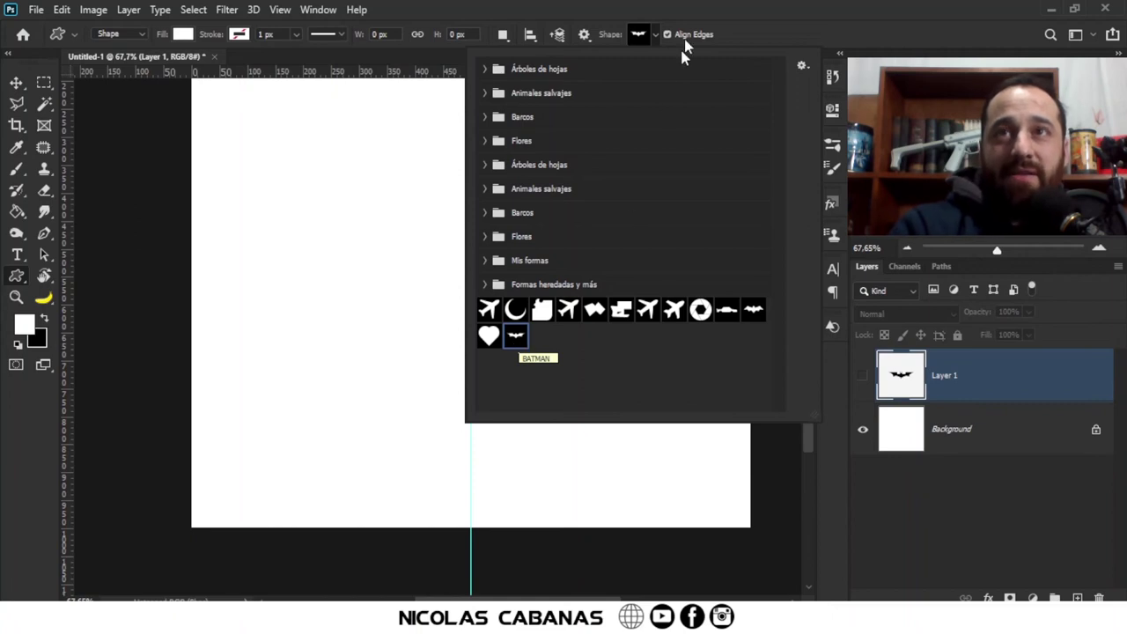
{"action": "left_click", "coordinate": [761, 4]}
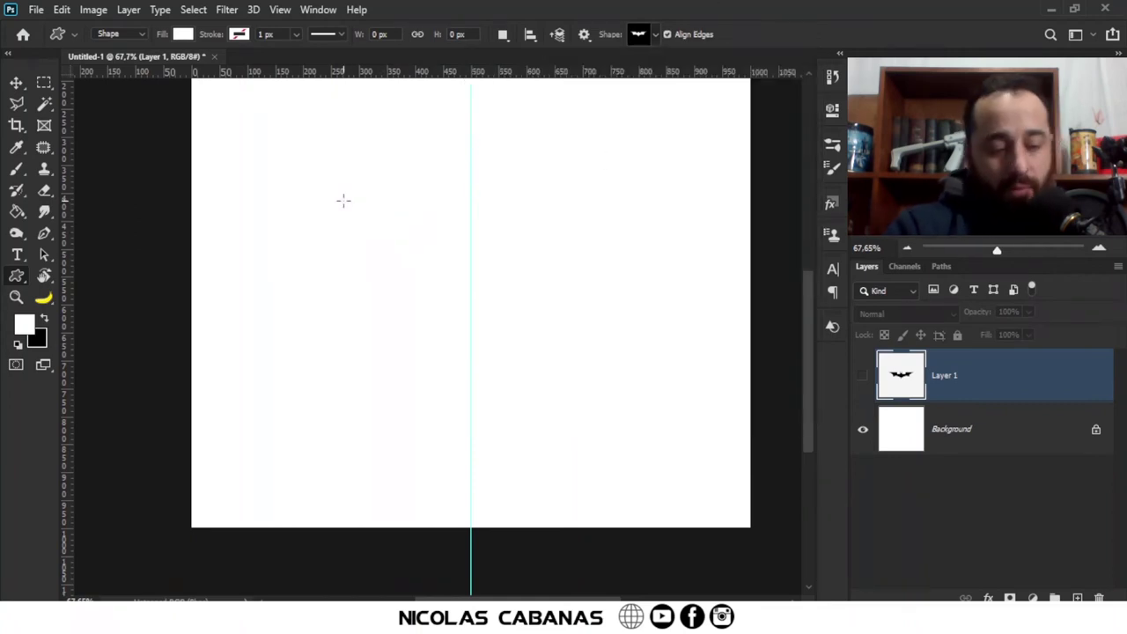
{"action": "key", "text": "x"}
{"action": "left_click_drag", "start_coordinate": [278, 189], "coordinate": [655, 414]}
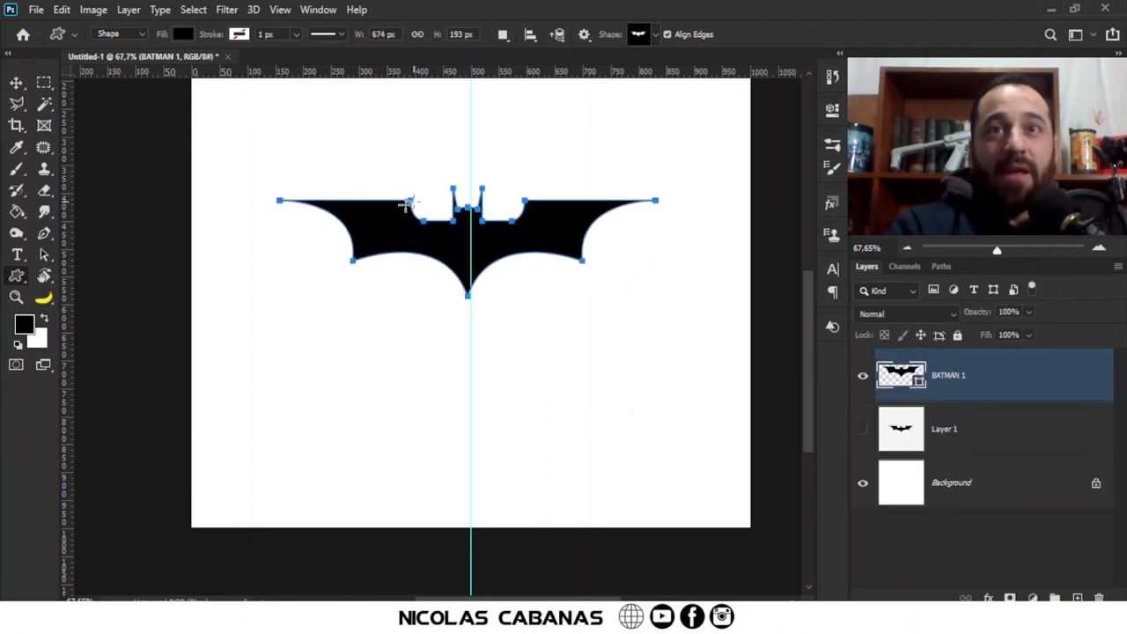
Inspect the edges of the drawn BATMAN shape at different magnifications.
{"action": "left_click", "coordinate": [17, 298]}
{"action": "left_click_drag", "start_coordinate": [481, 168], "coordinate": [585, 175]}
{"action": "left_click_drag", "start_coordinate": [539, 411], "coordinate": [524, 311]}
{"action": "left_click_drag", "start_coordinate": [341, 316], "coordinate": [232, 317]}
{"action": "left_click_drag", "start_coordinate": [353, 348], "coordinate": [452, 304]}
{"action": "scroll", "coordinate": [452, 303], "scroll_direction": "down", "scroll_amount": 5}
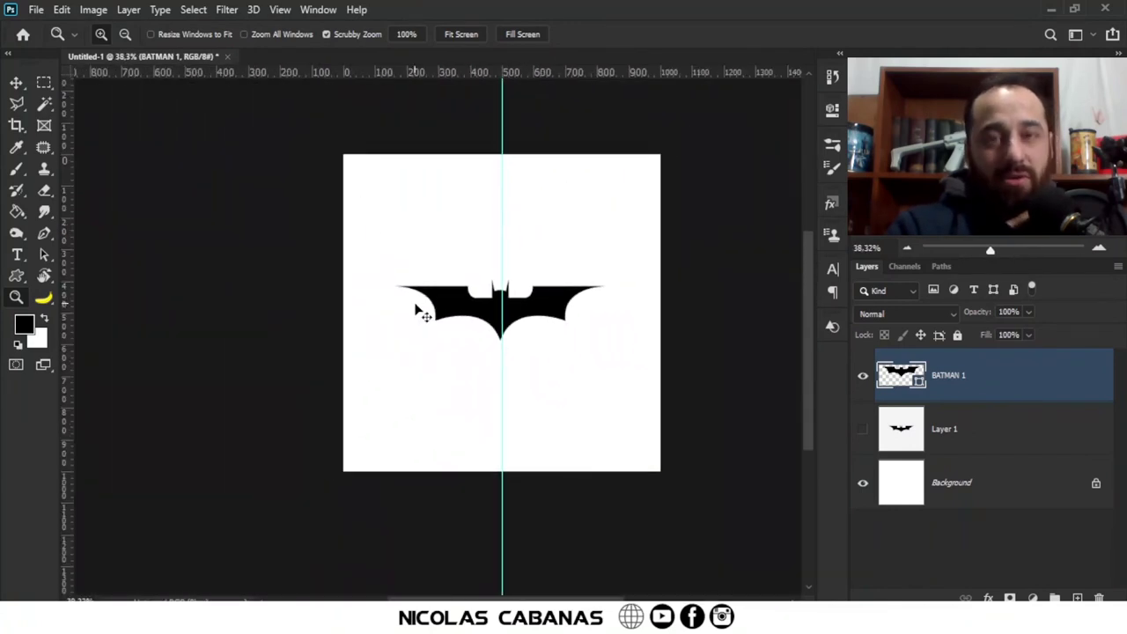
Enlarge the BATMAN shape to about 360% with Free Transform and check its edges up close.
{"action": "key", "text": "ctrl+t"}
{"action": "left_click_drag", "start_coordinate": [617, 269], "coordinate": [835, 104]}
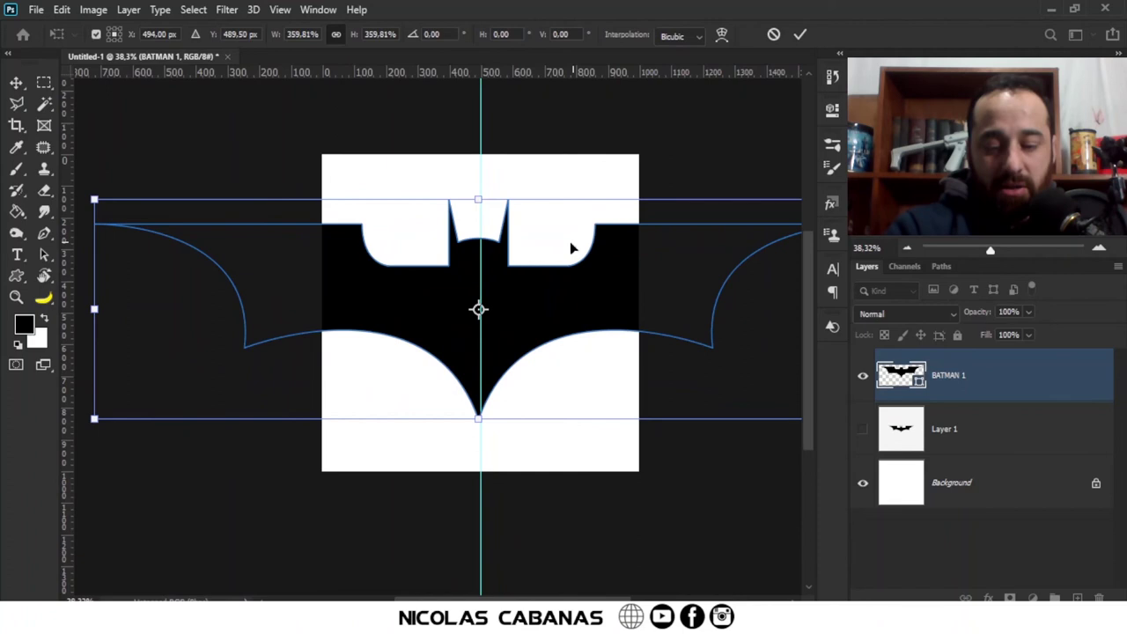
{"action": "key", "text": "Return"}
{"action": "key", "text": "z"}
{"action": "left_click_drag", "start_coordinate": [452, 226], "coordinate": [539, 292]}
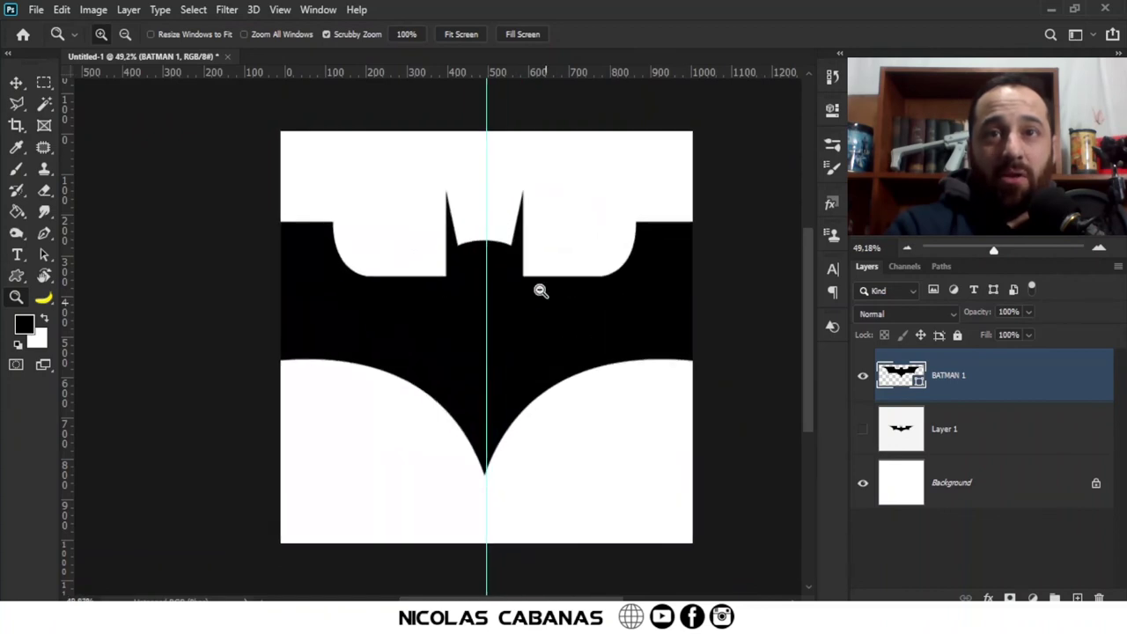
Scale the BATMAN shape down with Free Transform until its wings span almost the full canvas width.
{"action": "key", "text": "ctrl+t"}
{"action": "left_click_drag", "start_coordinate": [729, 420], "coordinate": [446, 427]}
{"action": "left_click_drag", "start_coordinate": [674, 464], "coordinate": [503, 341]}
{"action": "key", "text": "Return"}
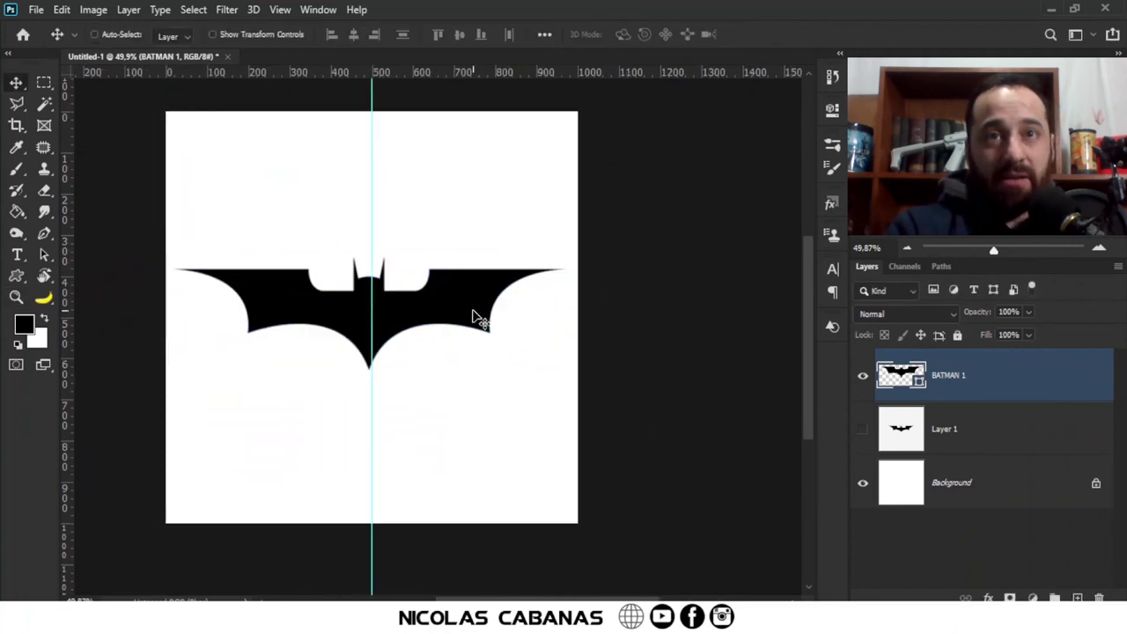